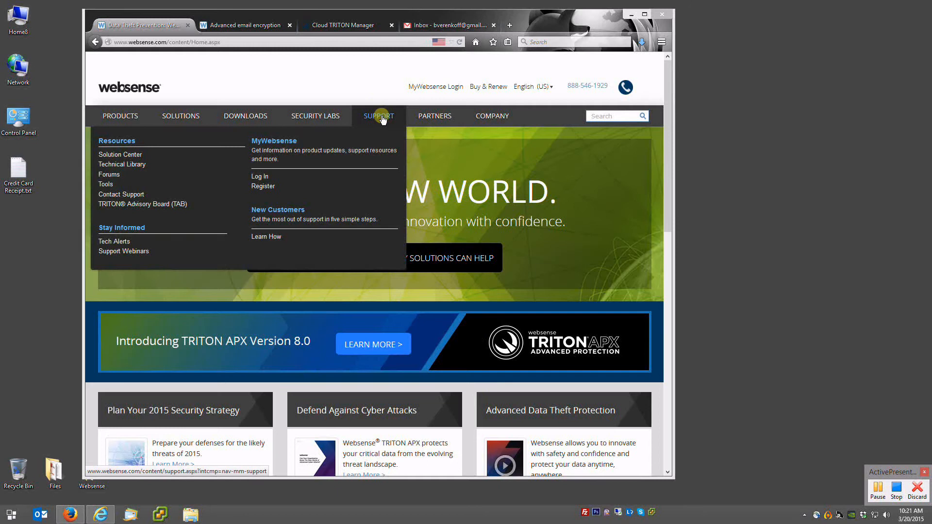
# - Open the Support page from the Websense site's top navigation
pyautogui.click(379, 119)
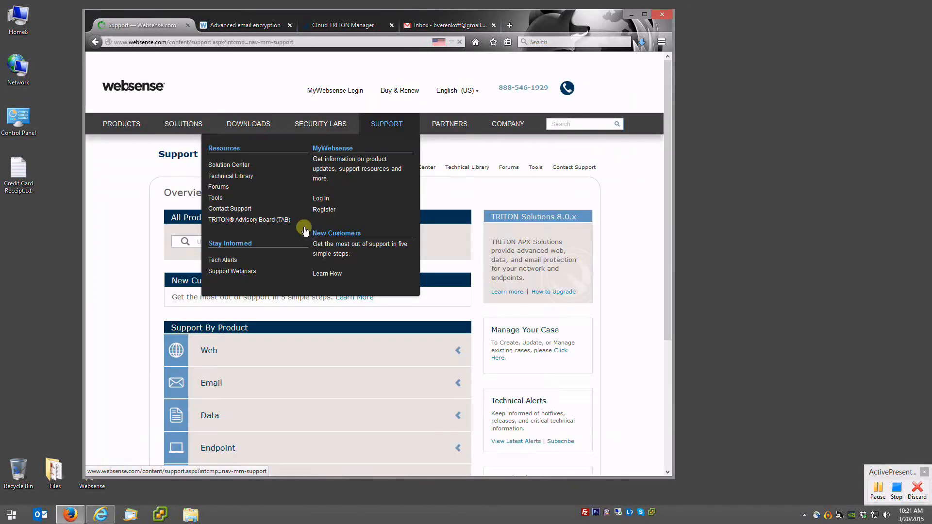
# - Search support for 'advanced email encryption', filter to Email Security and TRITON AP-EMAIL Cloud, and open 'Advanced encryption'
pyautogui.click(226, 240)
pyautogui.write('ad')
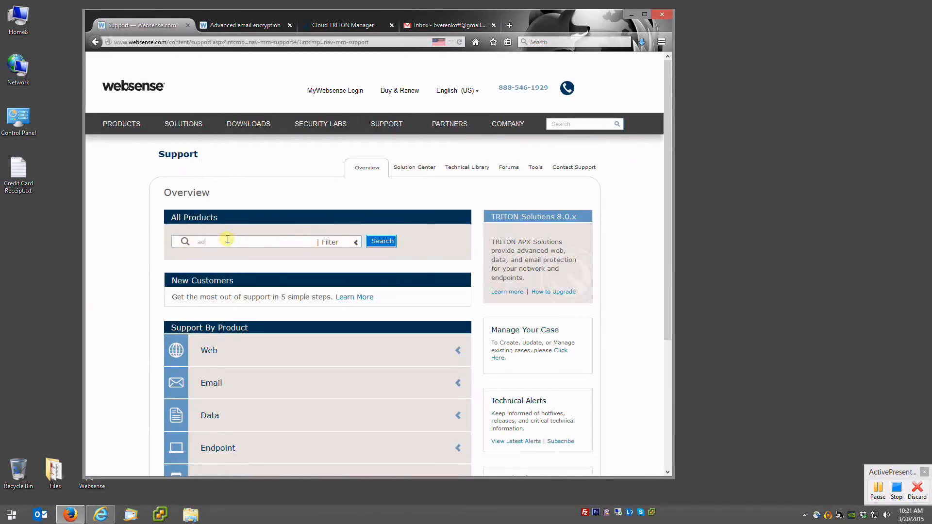
pyautogui.write('vanced email encryption')
pyautogui.click(392, 242)
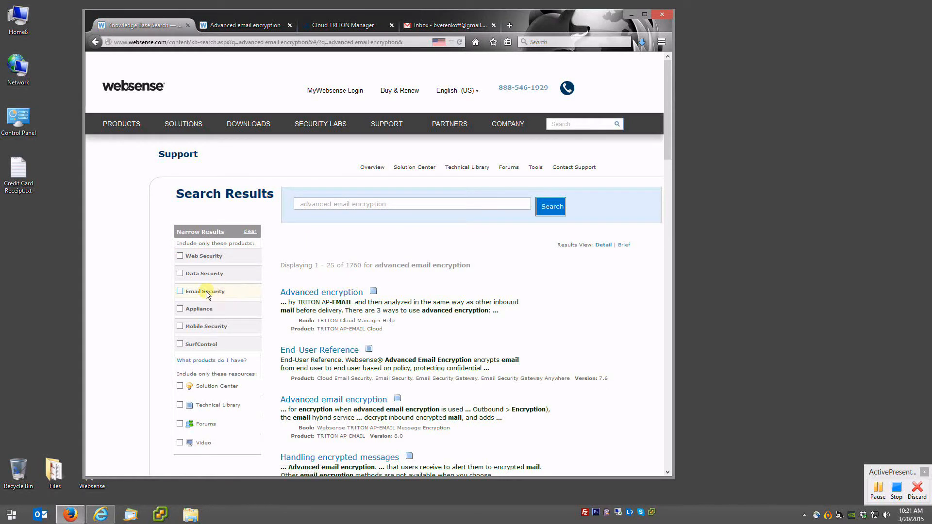
pyautogui.click(180, 292)
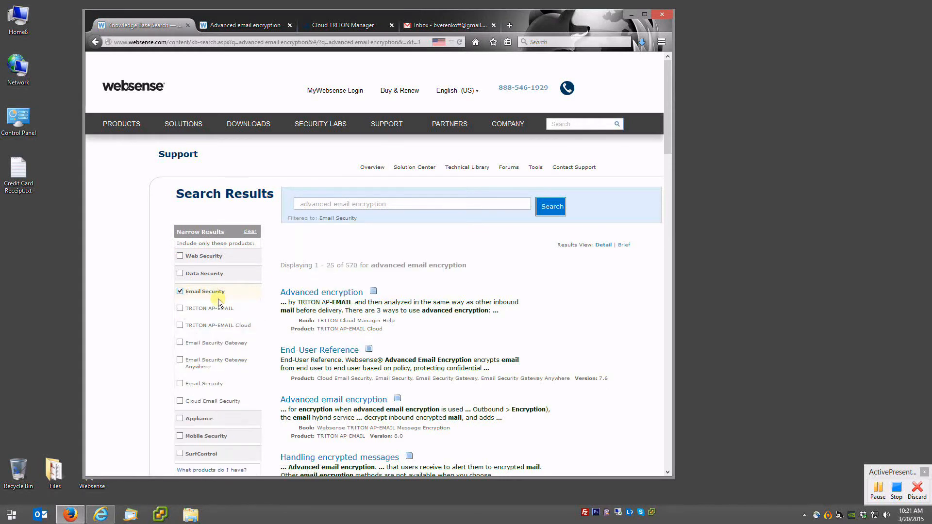
pyautogui.click(180, 325)
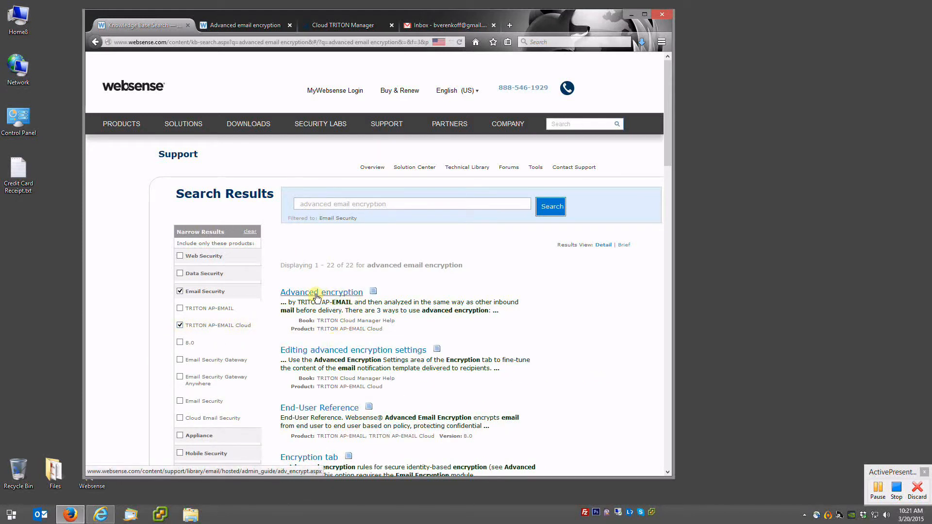
pyautogui.moveTo(388, 329); pyautogui.dragTo(343, 329)
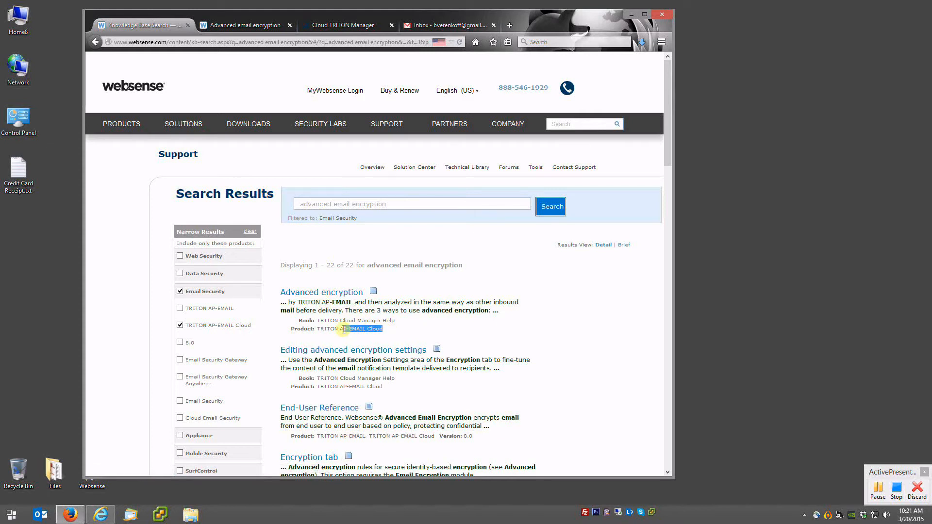
pyautogui.click(343, 329)
pyautogui.click(324, 294)
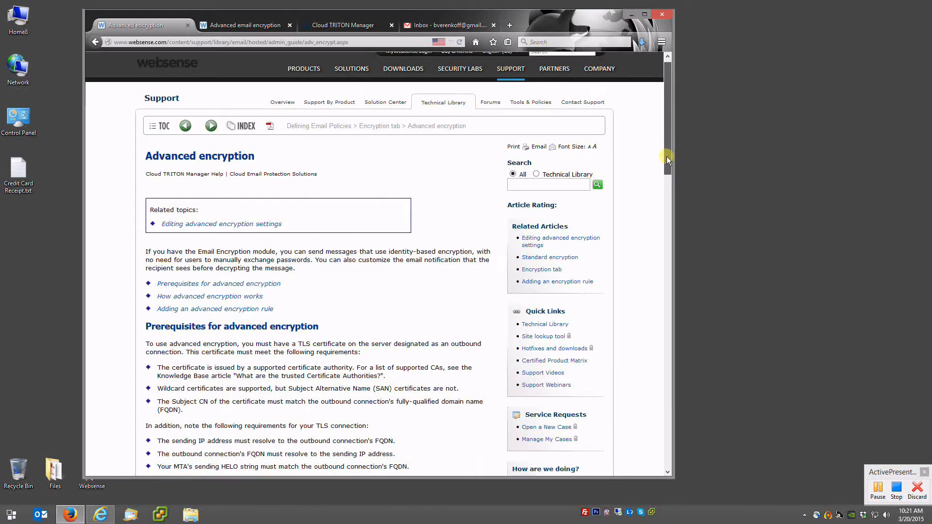
# - Read the Advanced encryption article's FQDN requirement, then switch to the trusted certificates article tab
pyautogui.moveTo(666, 157); pyautogui.dragTo(651, 199)
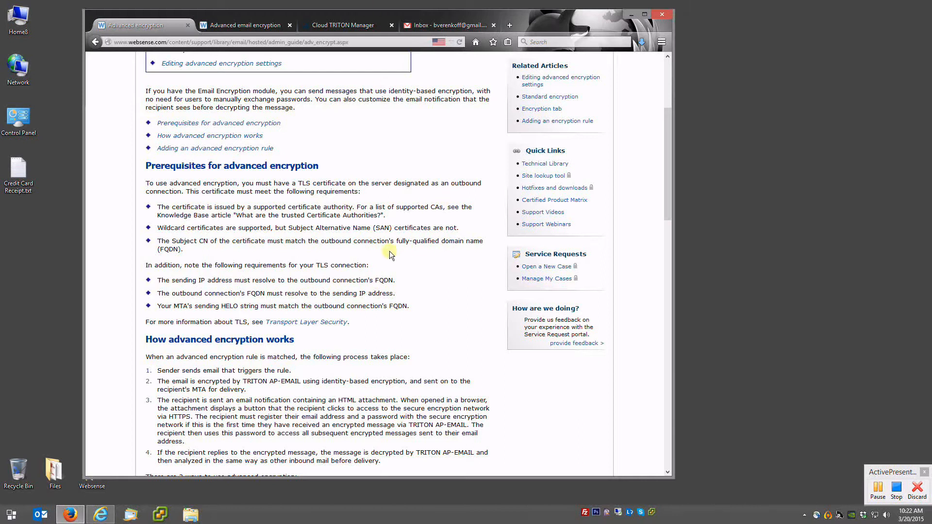
pyautogui.moveTo(255, 295); pyautogui.dragTo(262, 294)
pyautogui.click(242, 29)
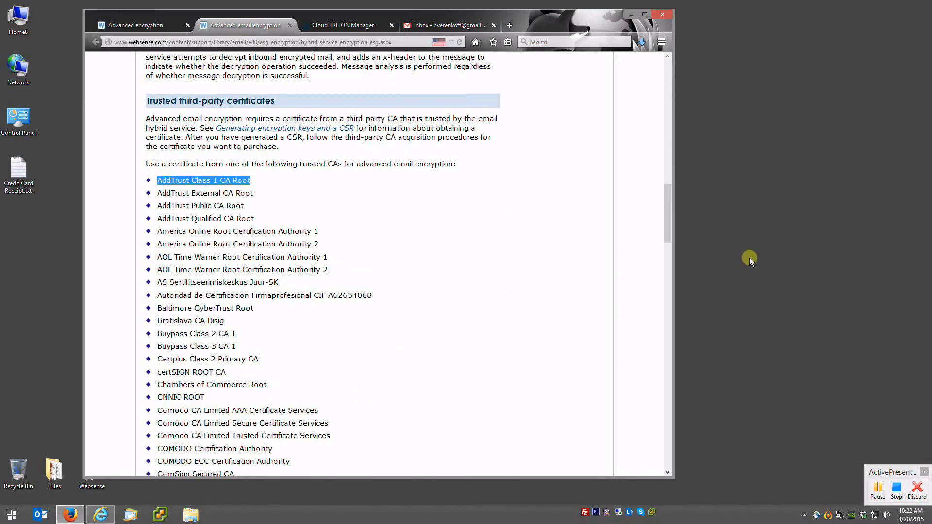
# - Review the trusted CA list, then close the 'Advanced email encryption' tab
pyautogui.moveTo(670, 203); pyautogui.dragTo(665, 324)
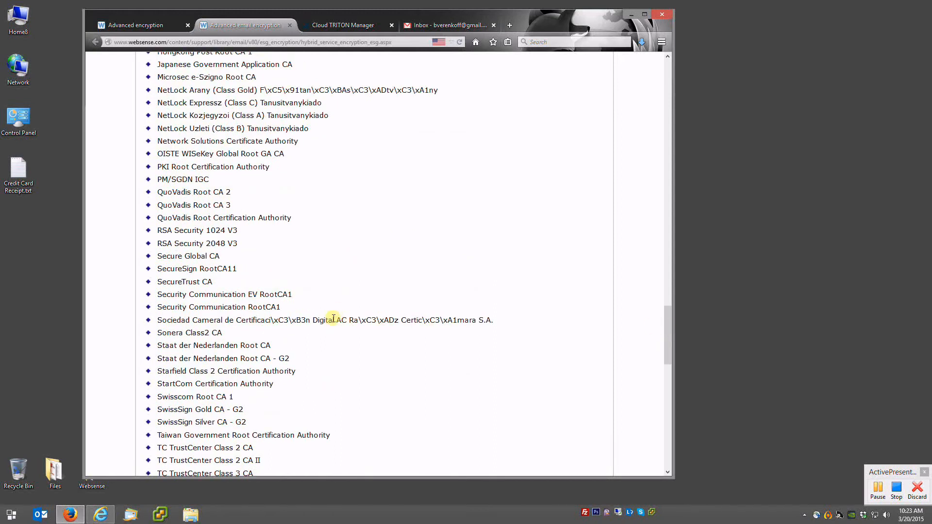
pyautogui.scroll(5, 335, 320)
pyautogui.scroll(10, 289, 291)
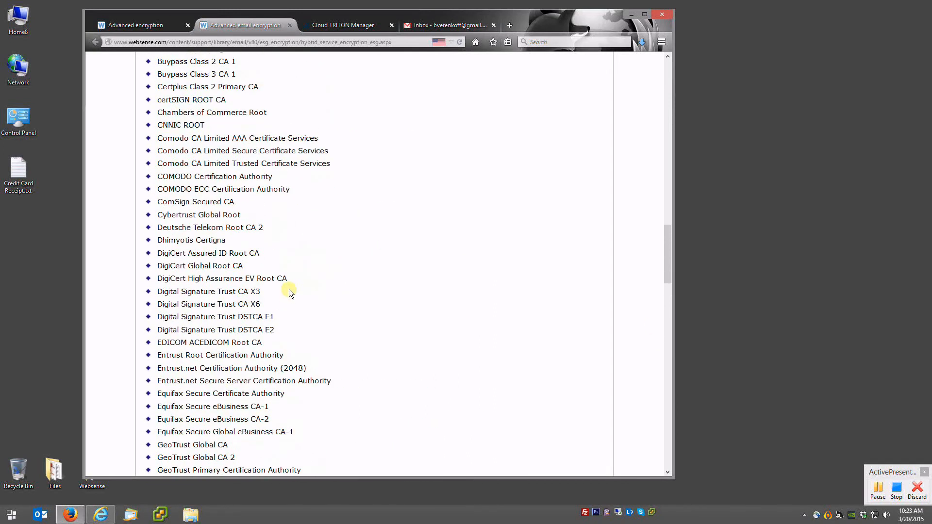
pyautogui.scroll(3, 289, 291)
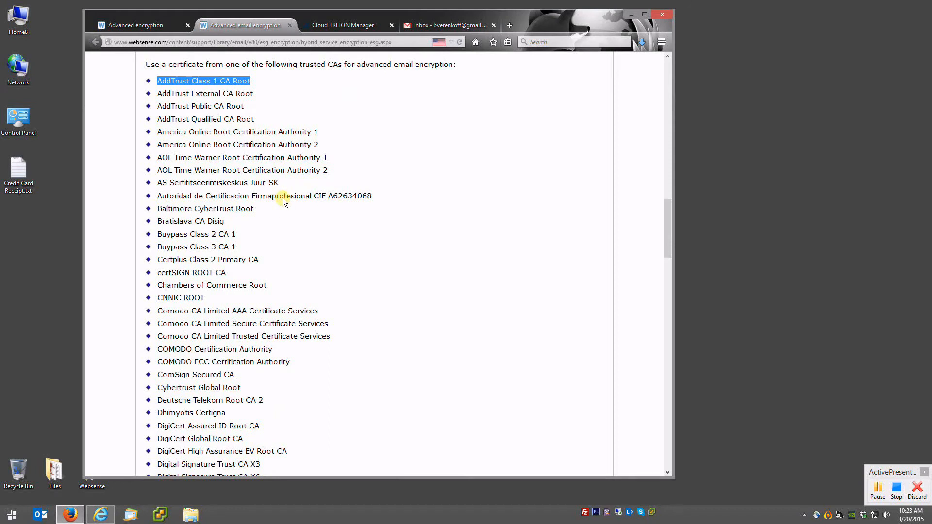
pyautogui.click(289, 25)
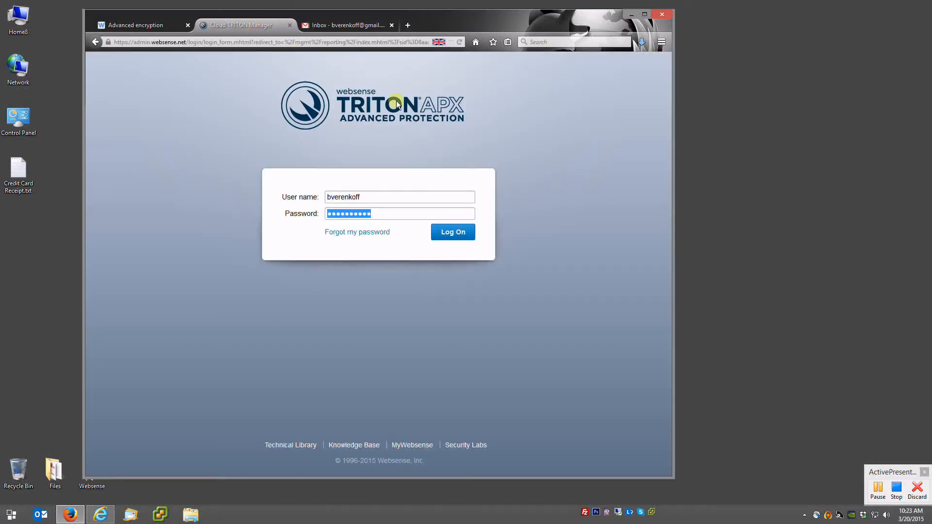
# - Log on and open the BVLABS policy from EMAIL > Policies
pyautogui.click(459, 233)
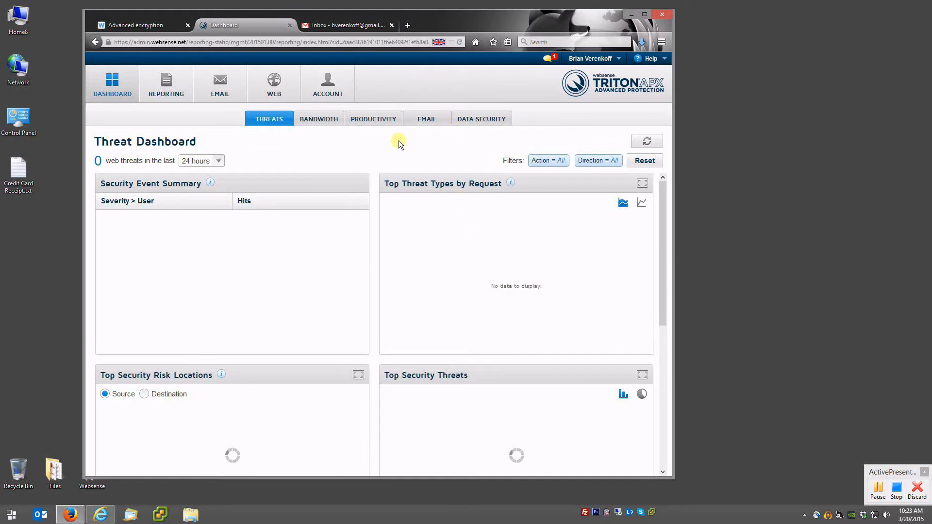
pyautogui.click(221, 85)
pyautogui.click(130, 140)
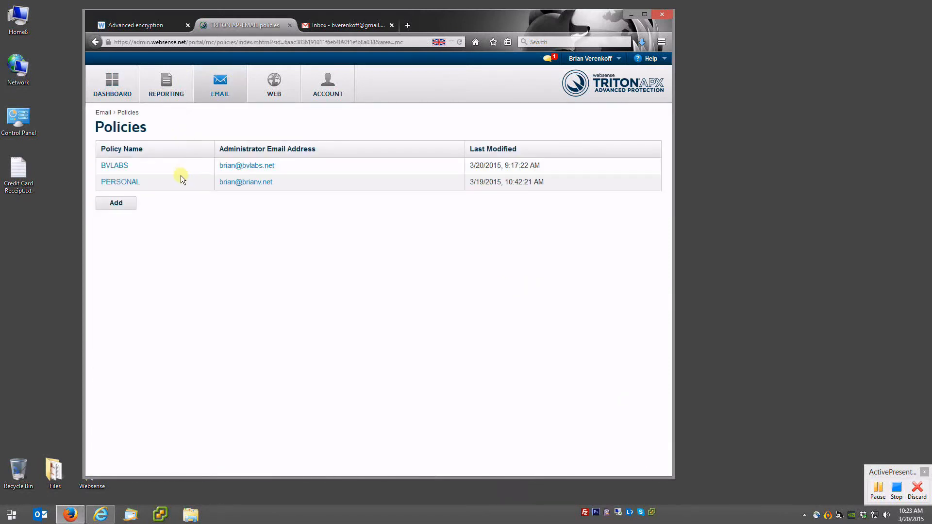
pyautogui.click(116, 167)
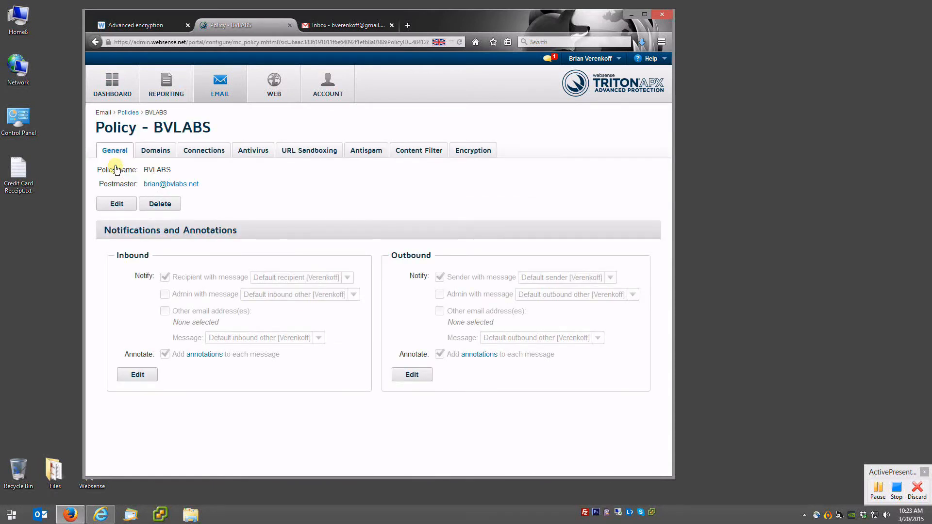
# - Check the BVLABS Connections routing tables, then view its empty Encryption settings
pyautogui.click(204, 152)
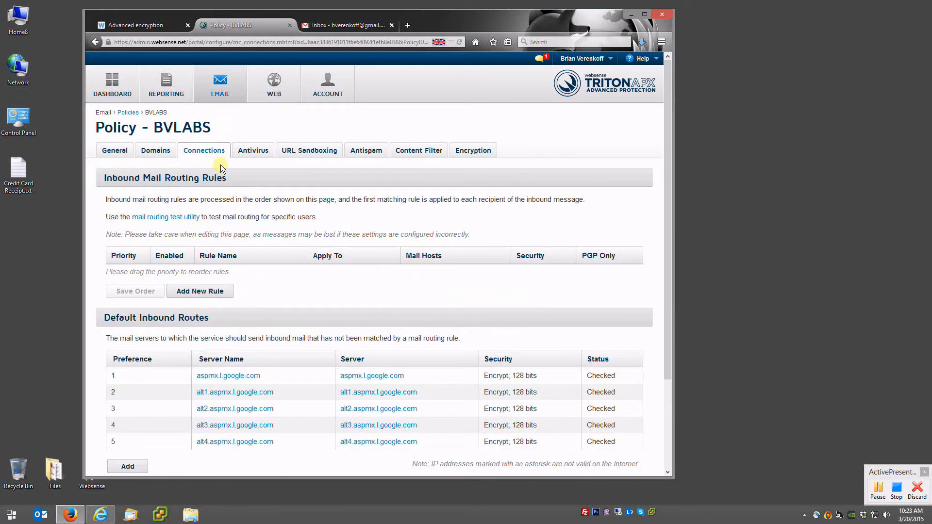
pyautogui.scroll(-3, 280, 237)
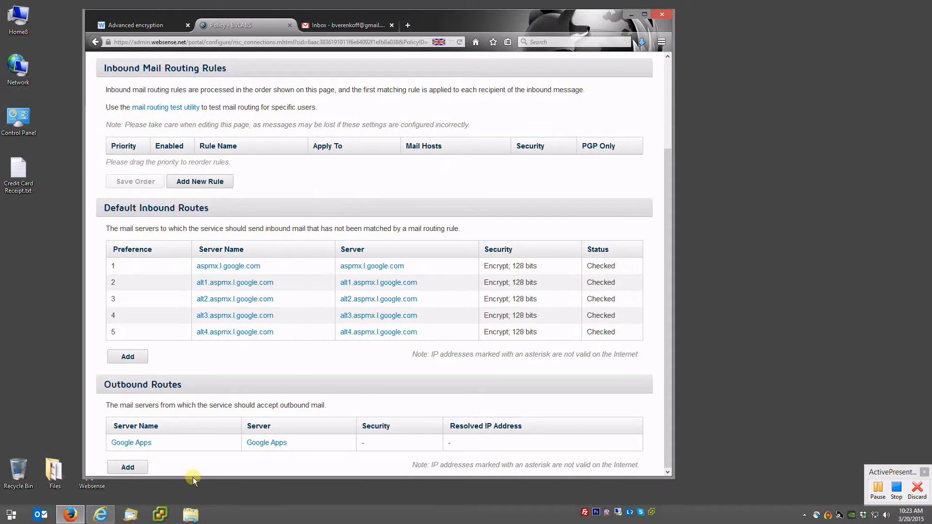
pyautogui.scroll(3, 237, 406)
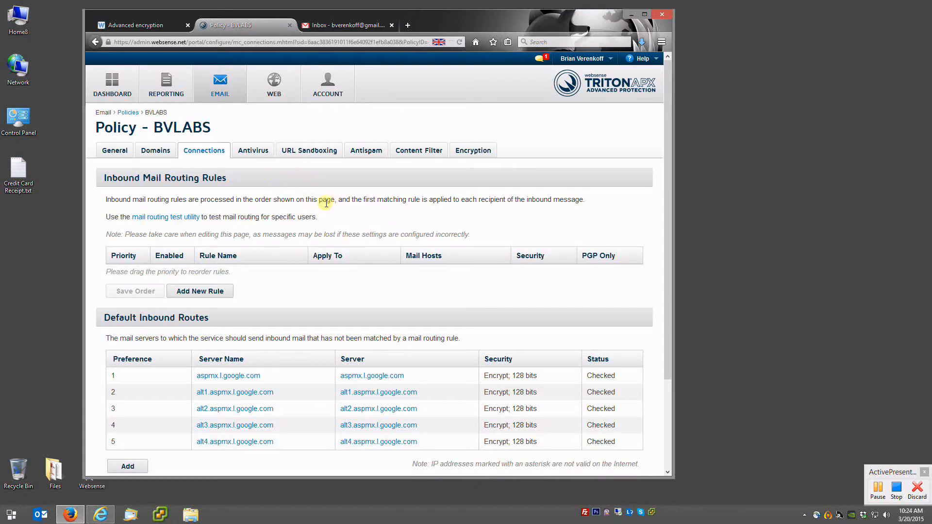
pyautogui.click(473, 155)
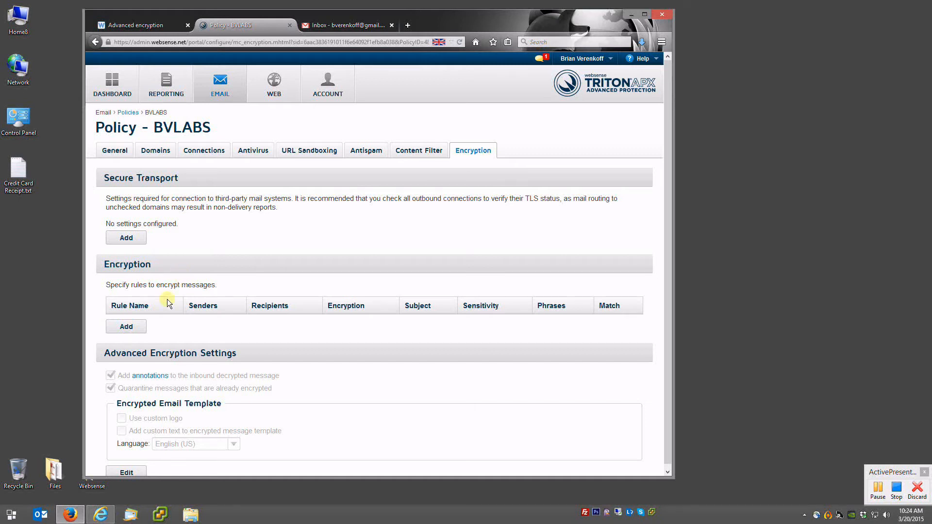
# - Add a new BVLABS encryption rule of type Advanced Encryption
pyautogui.click(127, 328)
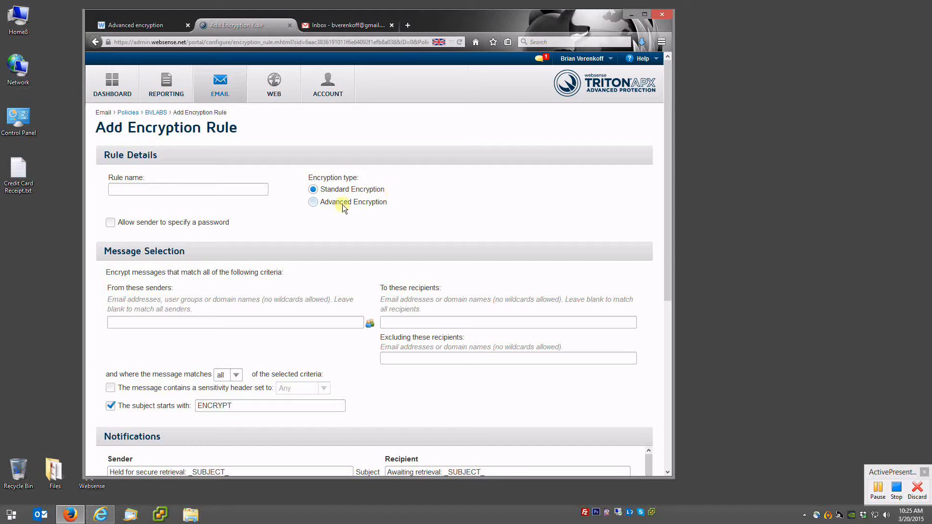
pyautogui.click(313, 203)
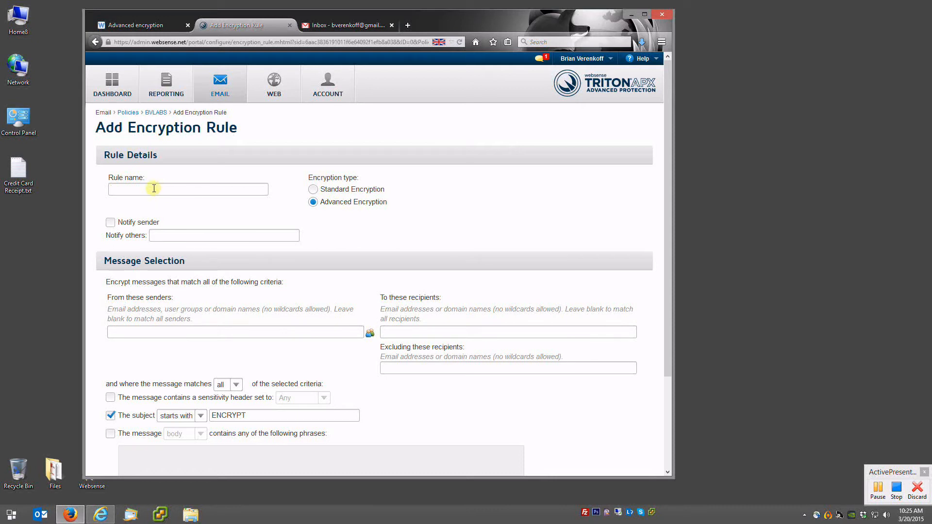
# - Name the encryption rule 'Encrypt all Gmail'
pyautogui.write('Encrypt all Gmail')
pyautogui.press('Down')
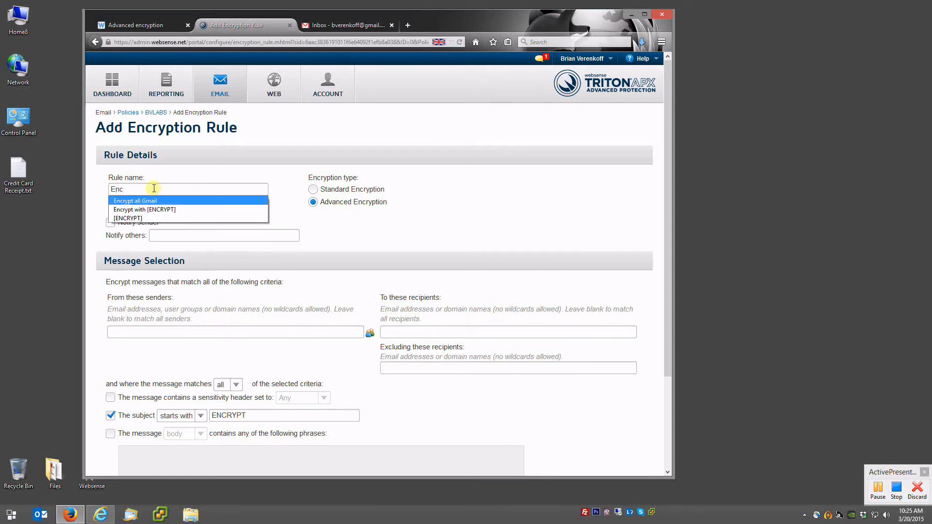
pyautogui.press('Return')
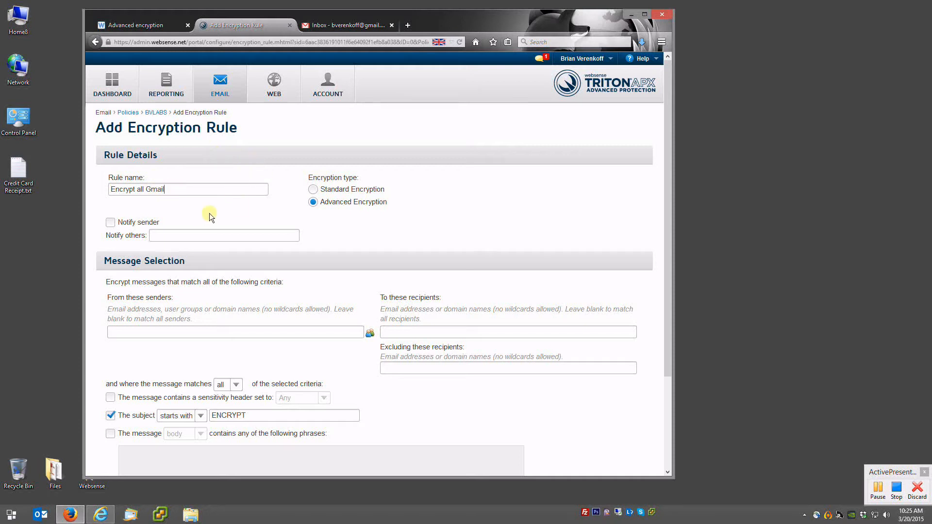
# - Target gmail.com recipients, drop the subject-starts-with ENCRYPT condition, and submit the rule
pyautogui.scroll(-2, 146, 208)
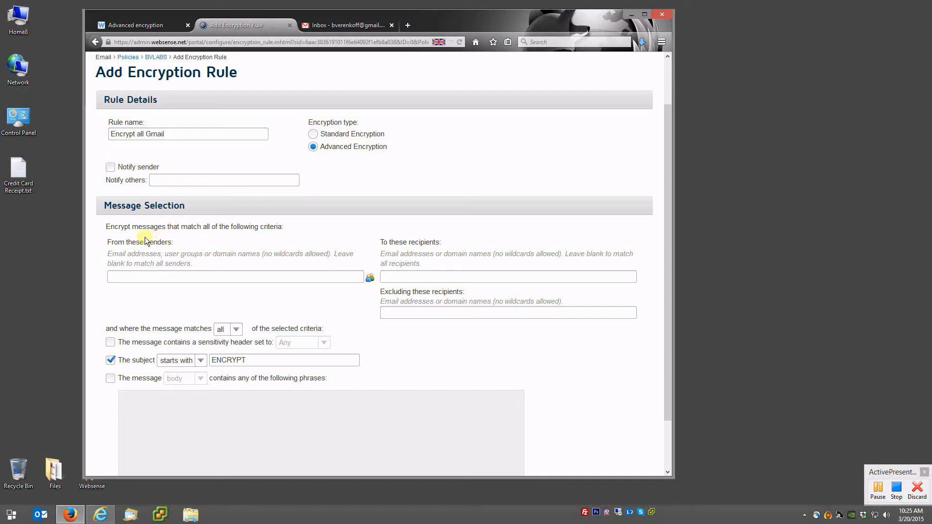
pyautogui.click(394, 275)
pyautogui.write('gmail.com')
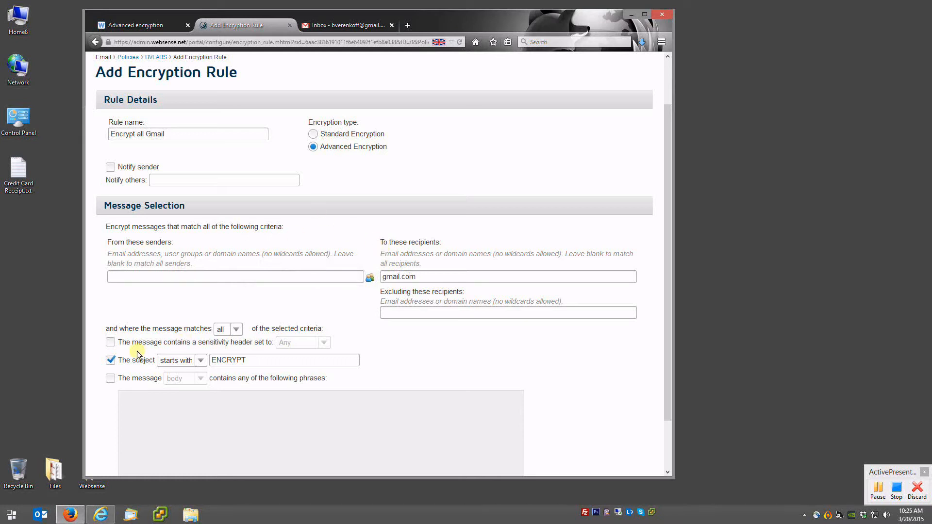
pyautogui.click(110, 360)
pyautogui.click(111, 393)
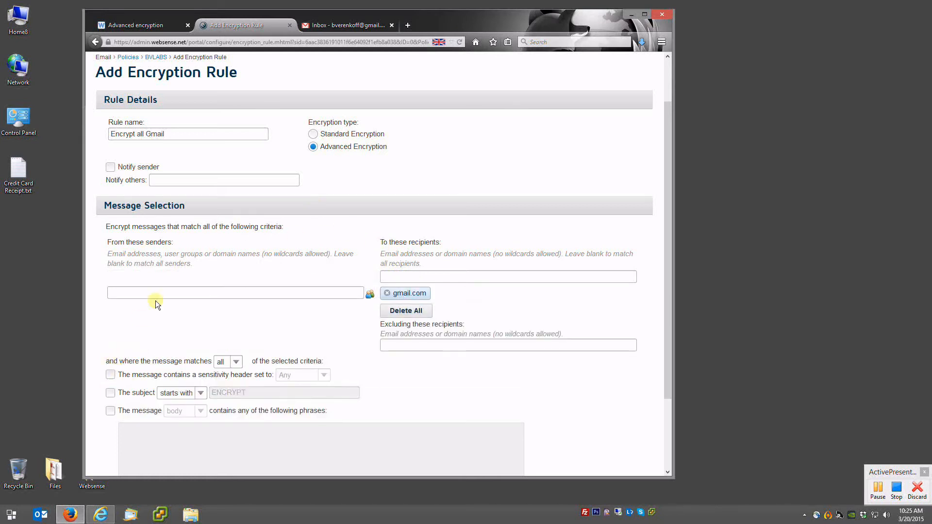
pyautogui.scroll(-2, 194, 321)
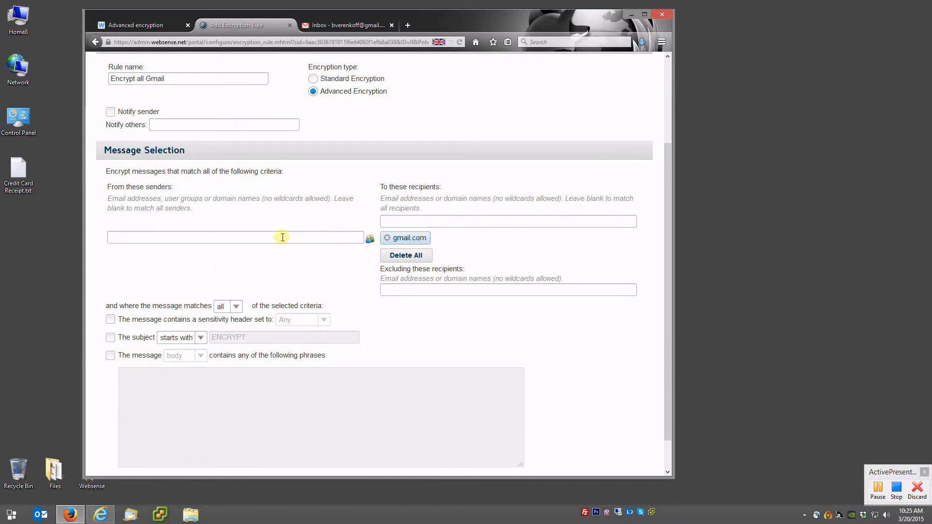
pyautogui.scroll(-2, 281, 237)
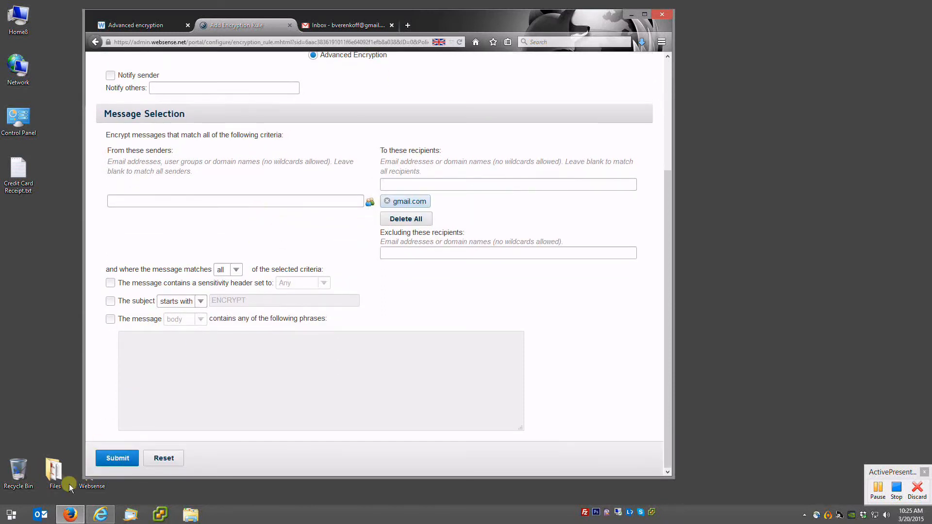
pyautogui.click(124, 458)
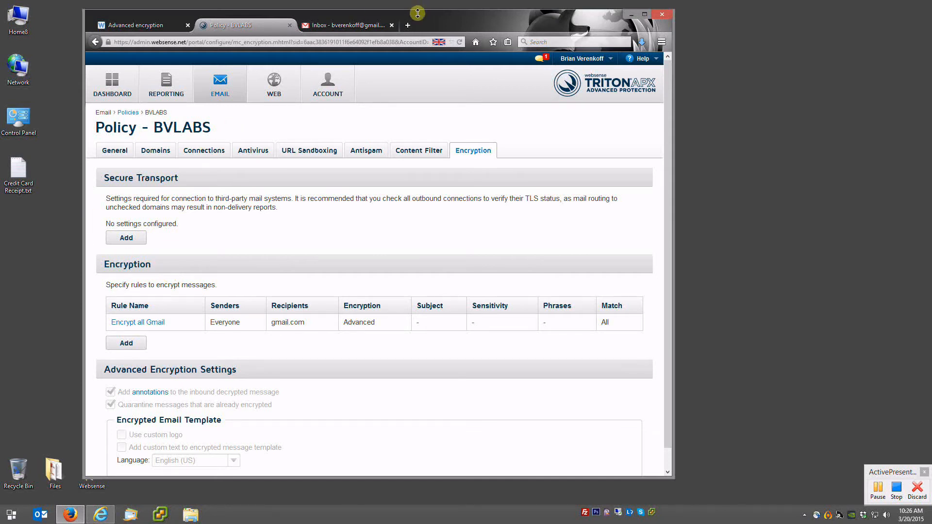
# - Move the policy window left and narrow it, then switch to the Gmail inbox window
pyautogui.moveTo(465, 24); pyautogui.dragTo(453, 23)
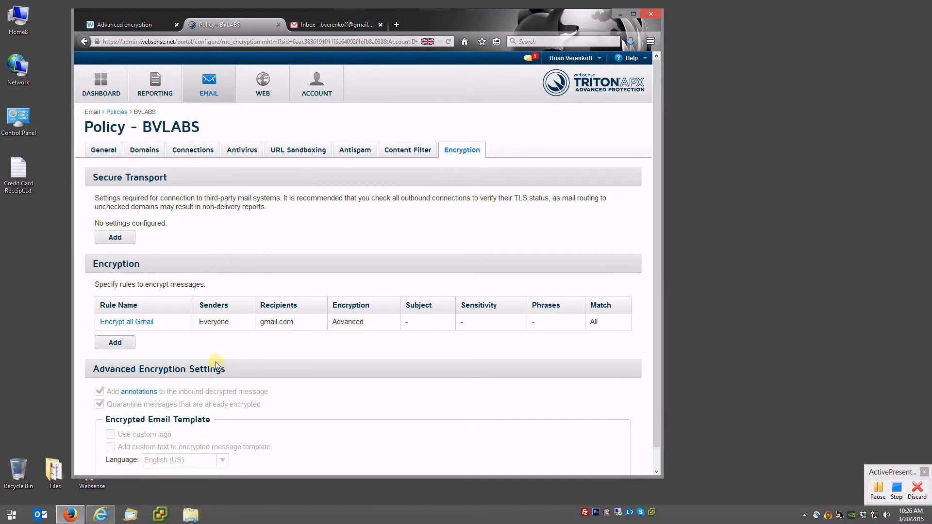
pyautogui.moveTo(456, 20); pyautogui.dragTo(397, 20)
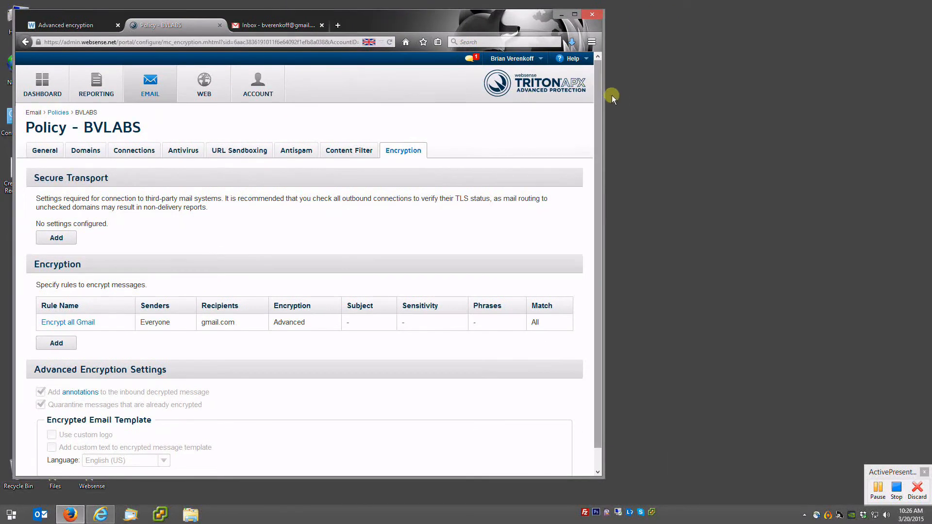
pyautogui.moveTo(604, 97); pyautogui.dragTo(555, 102)
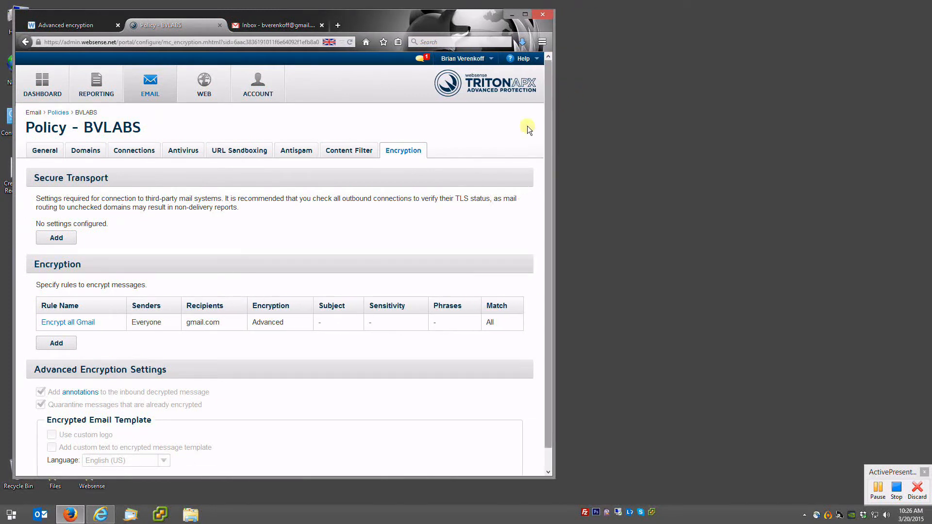
pyautogui.click(100, 515)
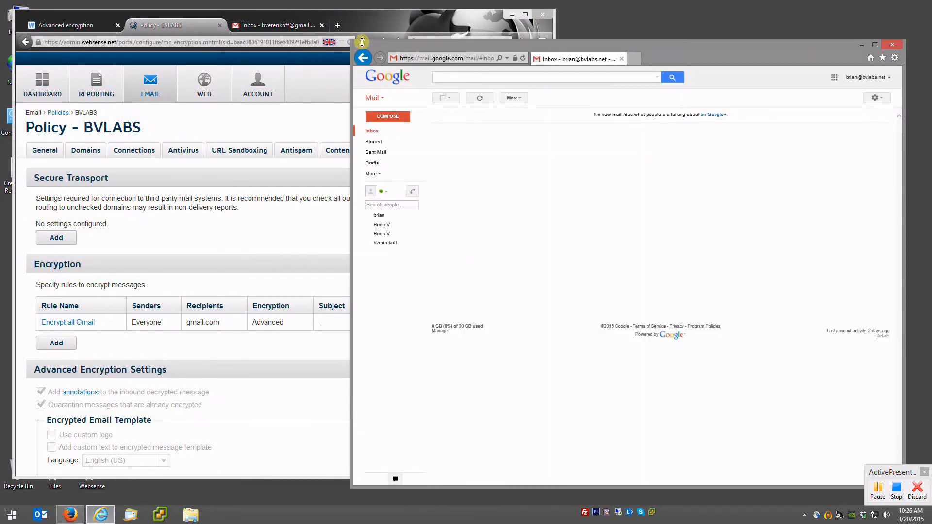
# - Resize the Internet Explorer Gmail window to fill the right side beside the policy page
pyautogui.moveTo(353, 40); pyautogui.dragTo(450, 23)
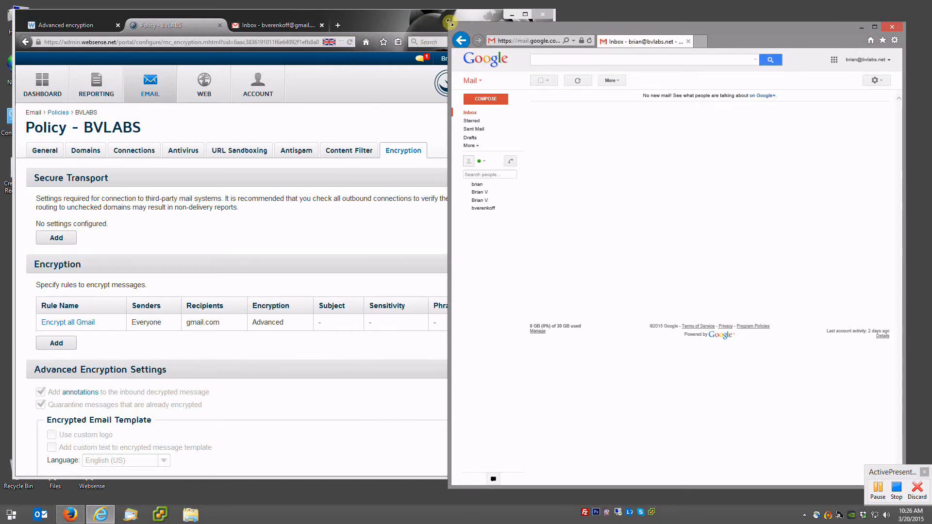
pyautogui.moveTo(449, 21); pyautogui.dragTo(504, 14)
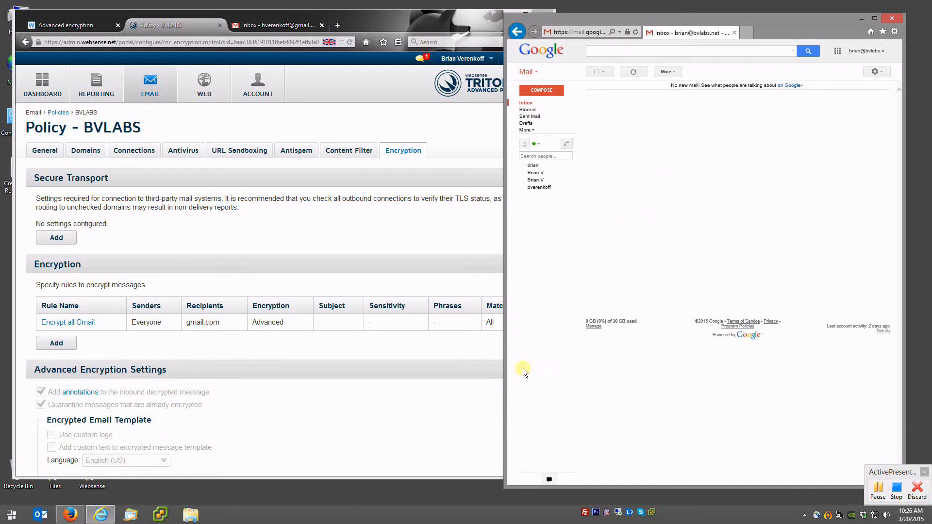
pyautogui.moveTo(506, 487); pyautogui.dragTo(502, 494)
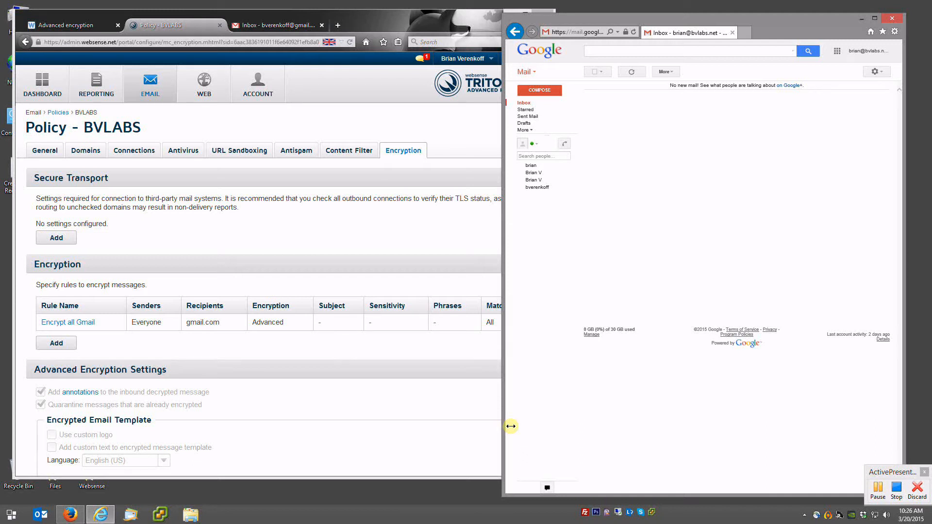
# - Email the gmail.com contact a message titled 'Hello' reading 'Hello, how are you today?'
pyautogui.click(540, 92)
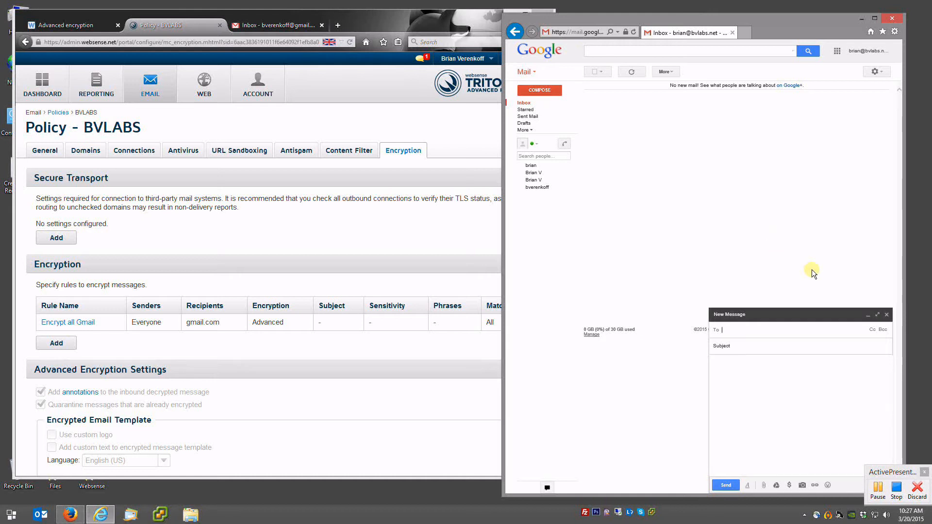
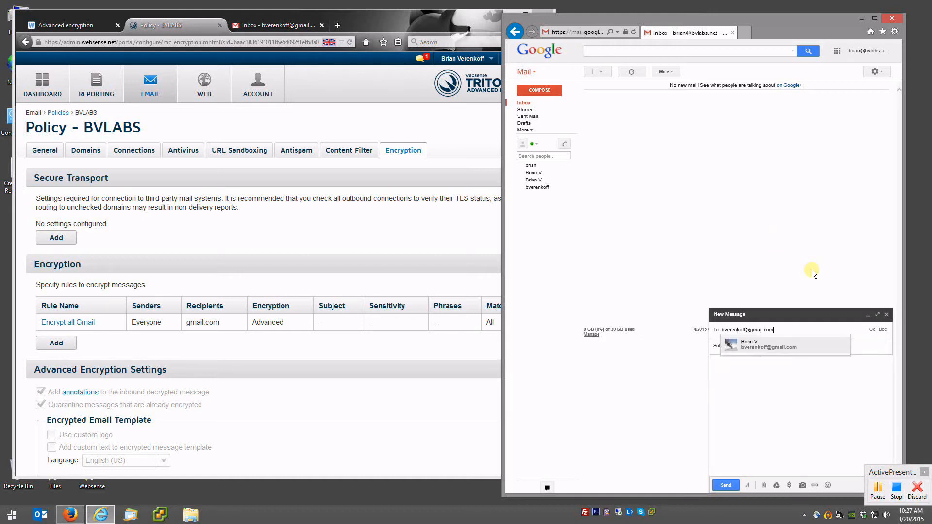
pyautogui.press('Return')
pyautogui.press('Tab')
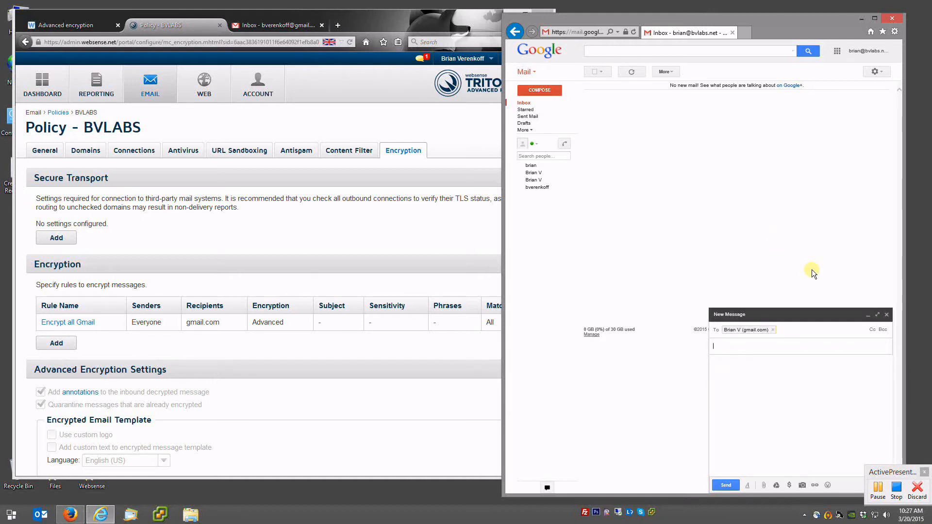
pyautogui.write('Hello')
pyautogui.press('Tab')
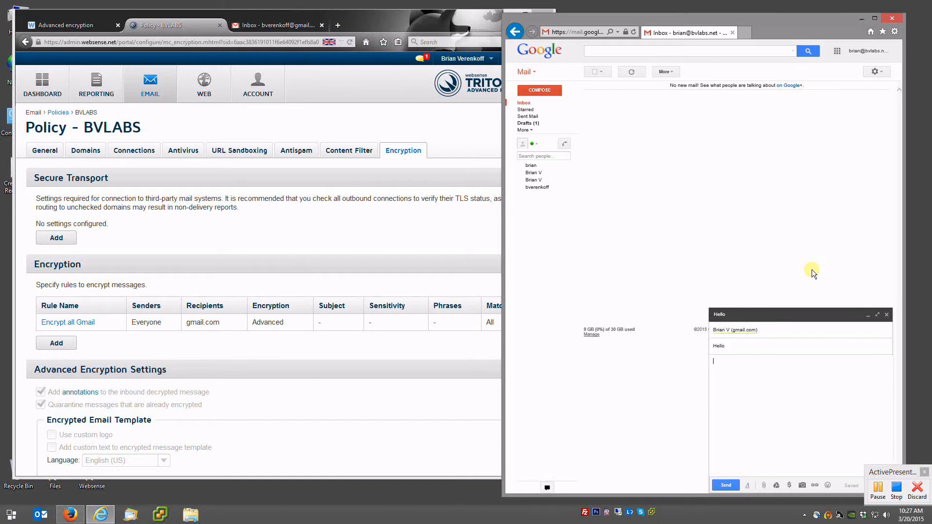
pyautogui.write('Hello, how are you today?')
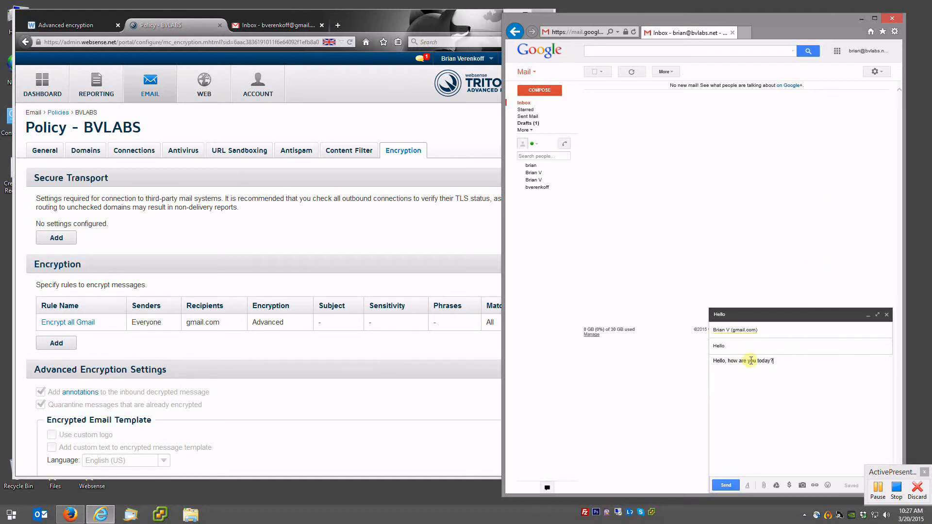
pyautogui.click(729, 486)
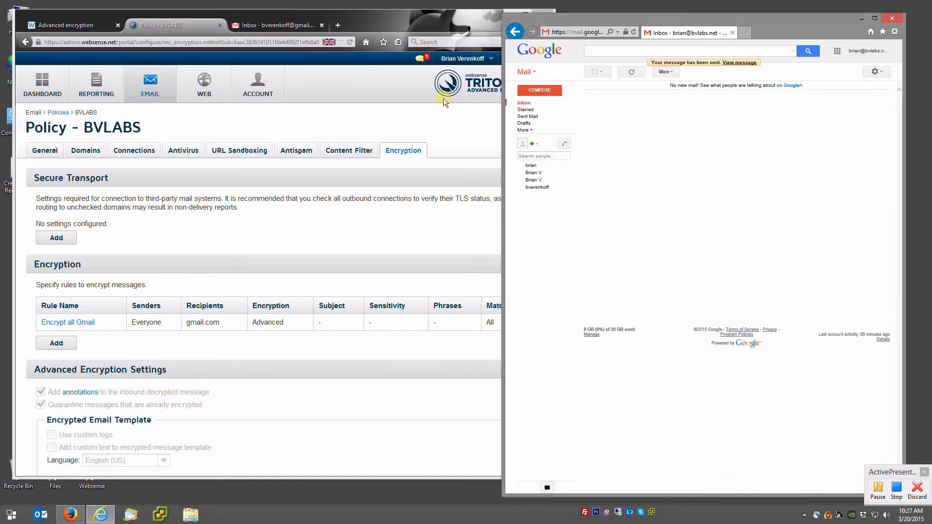
# - Refresh the recipient's Gmail inbox and open the encrypted Hello message's message_zdm.html attachment
pyautogui.click(278, 25)
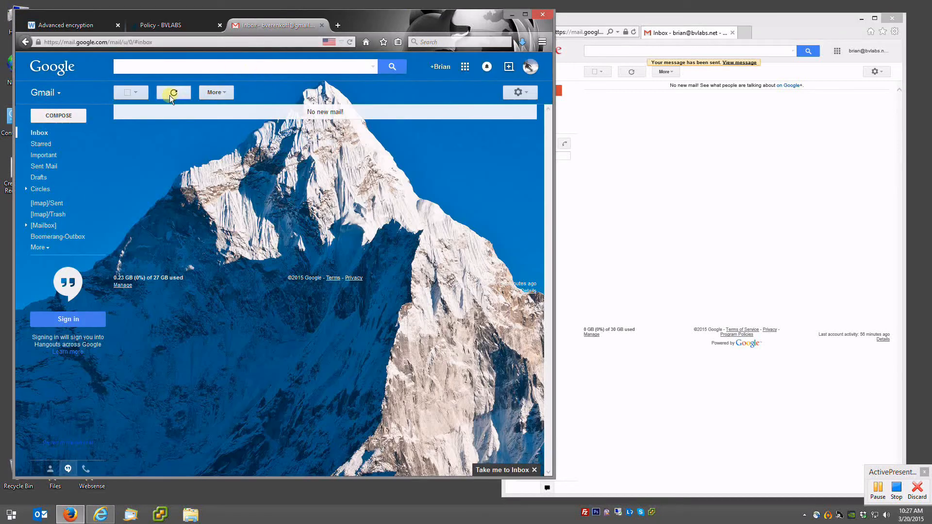
pyautogui.click(170, 95)
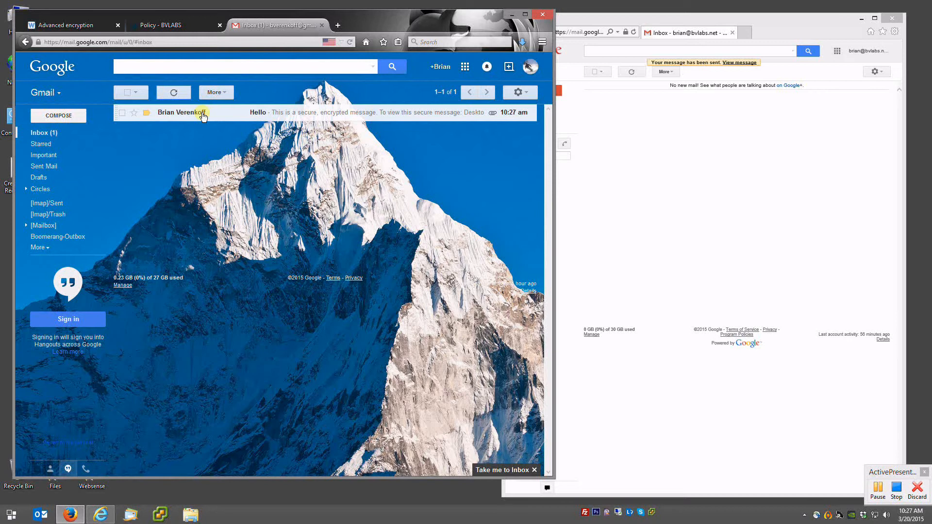
pyautogui.click(203, 114)
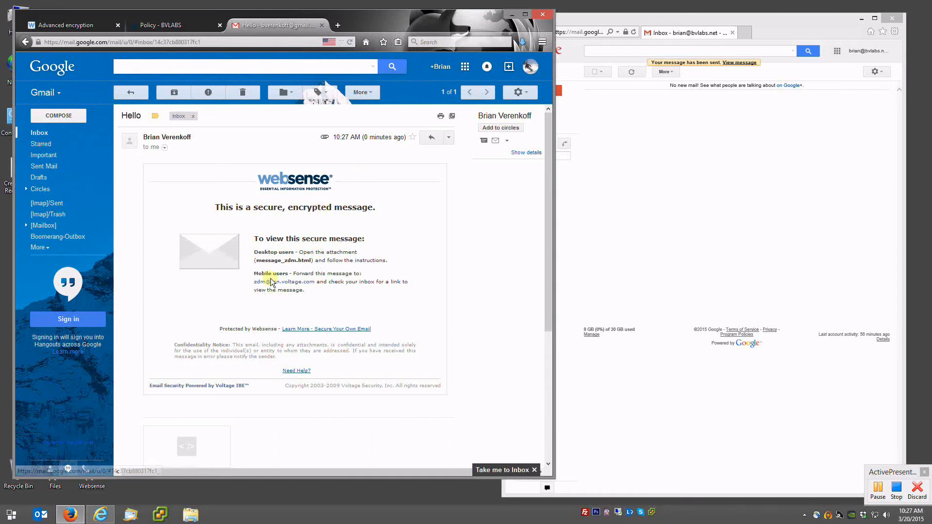
pyautogui.click(183, 439)
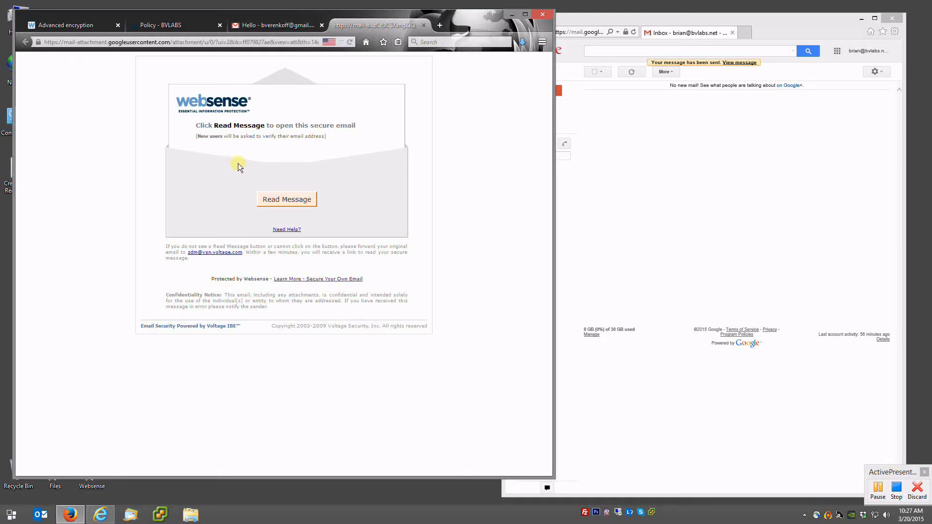
# - Open the secure message in SecureMail, then sign out and close that page
pyautogui.click(300, 196)
pyautogui.click(288, 226)
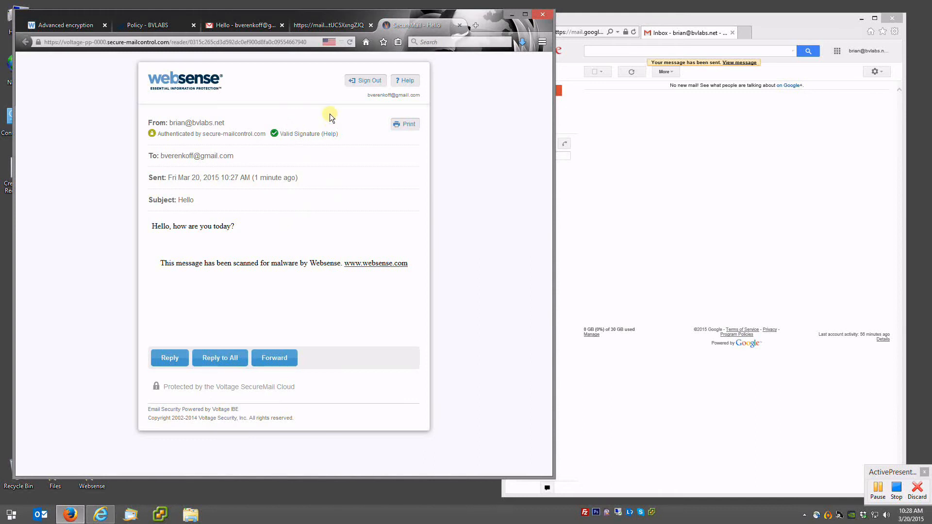
pyautogui.click(365, 81)
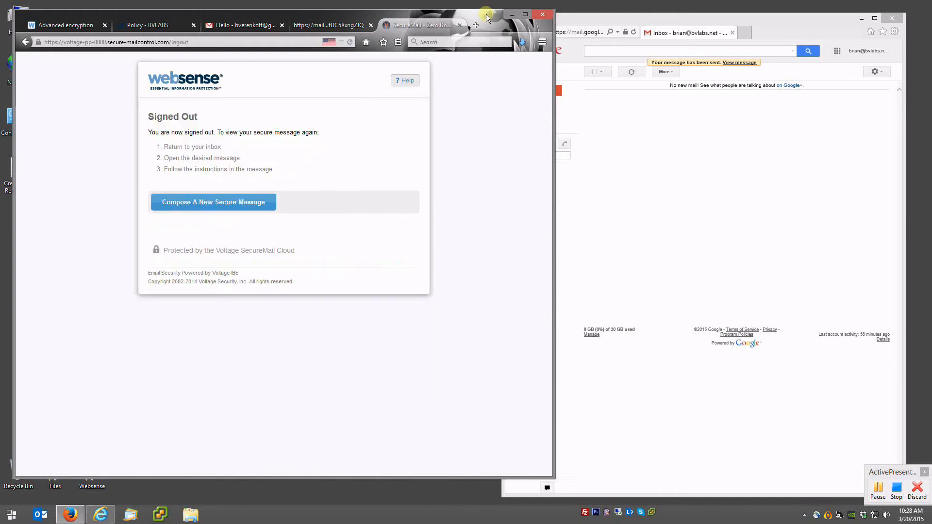
pyautogui.click(459, 26)
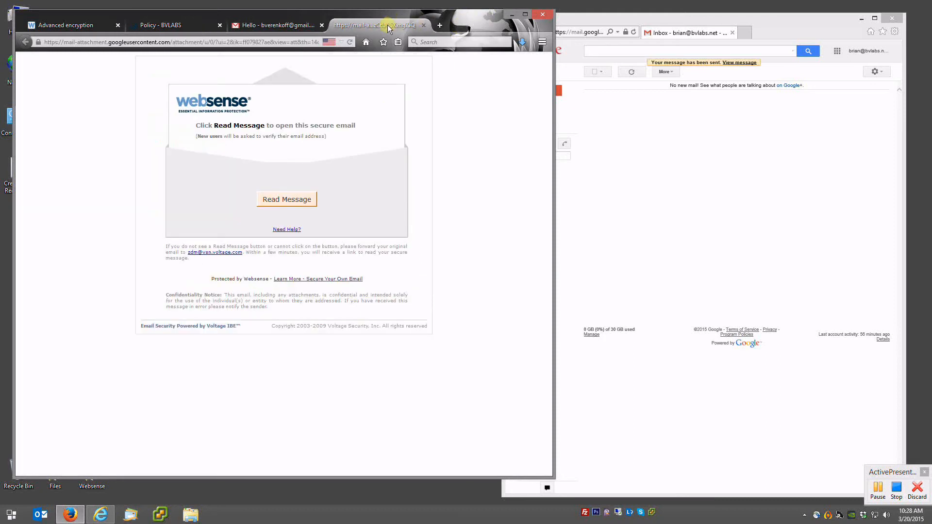
# - Reopen the secure message and sign in with the recipient's password to read the decrypted Hello
pyautogui.click(287, 202)
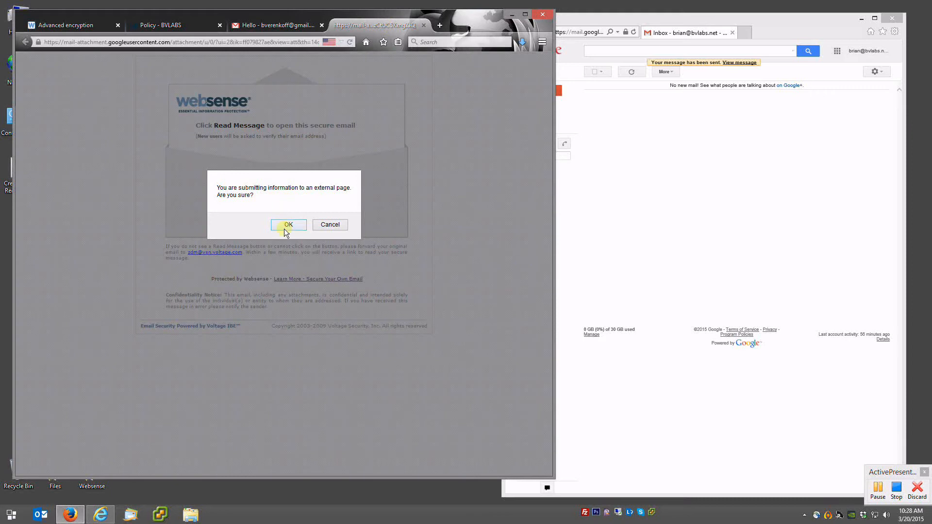
pyautogui.click(284, 227)
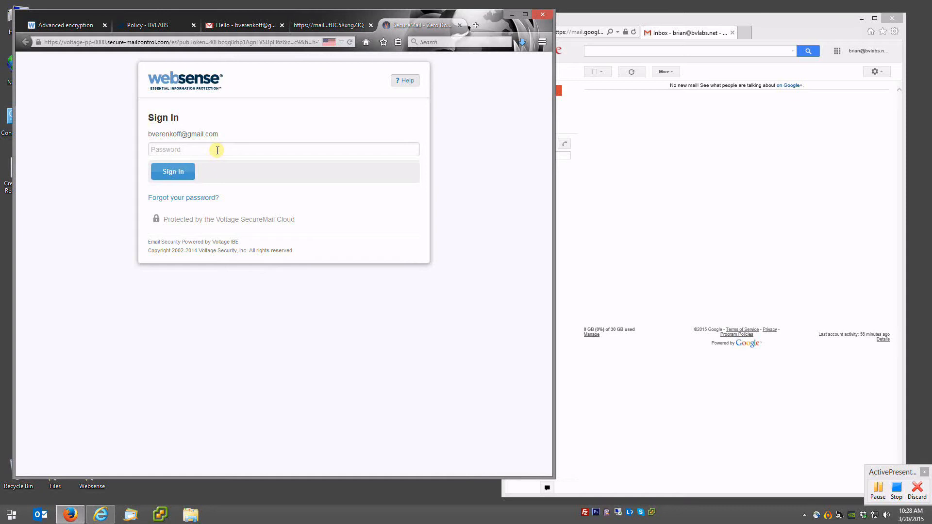
pyautogui.write('********')
pyautogui.click(167, 172)
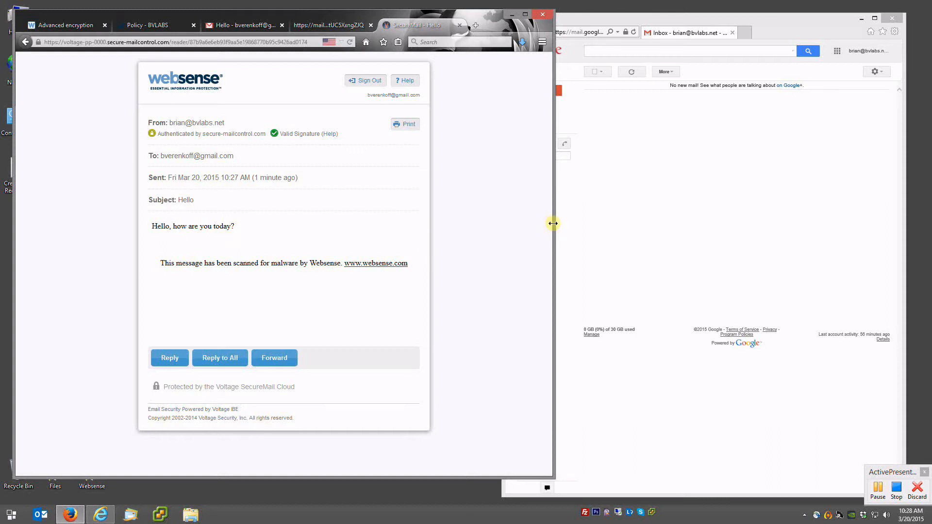
pyautogui.moveTo(554, 224); pyautogui.dragTo(505, 223)
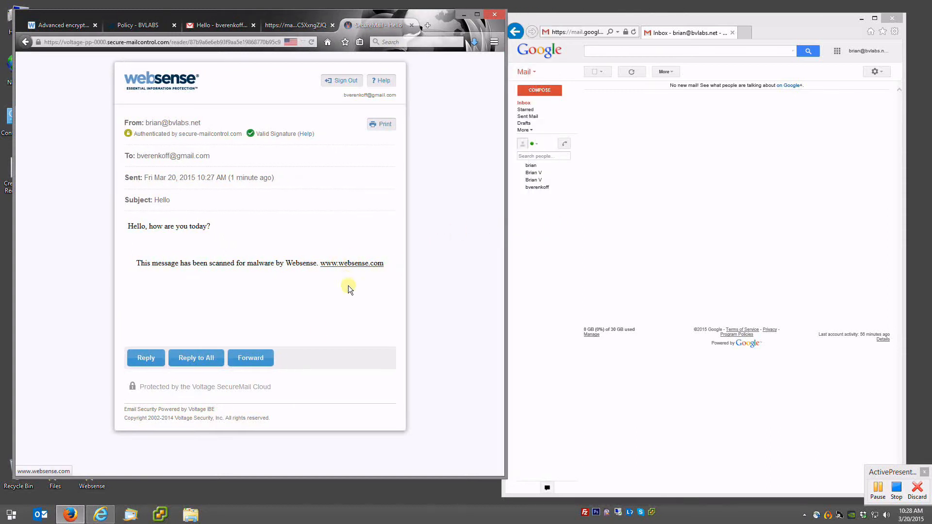
# - Send a secure SecureMail reply saying 'I am doing fine' to the Hello message
pyautogui.moveTo(238, 477); pyautogui.dragTo(238, 488)
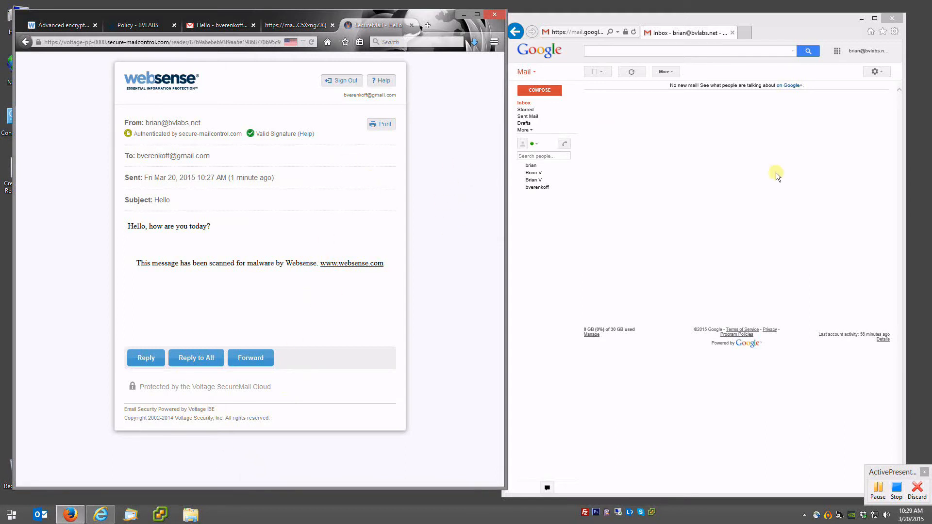
pyautogui.click(144, 357)
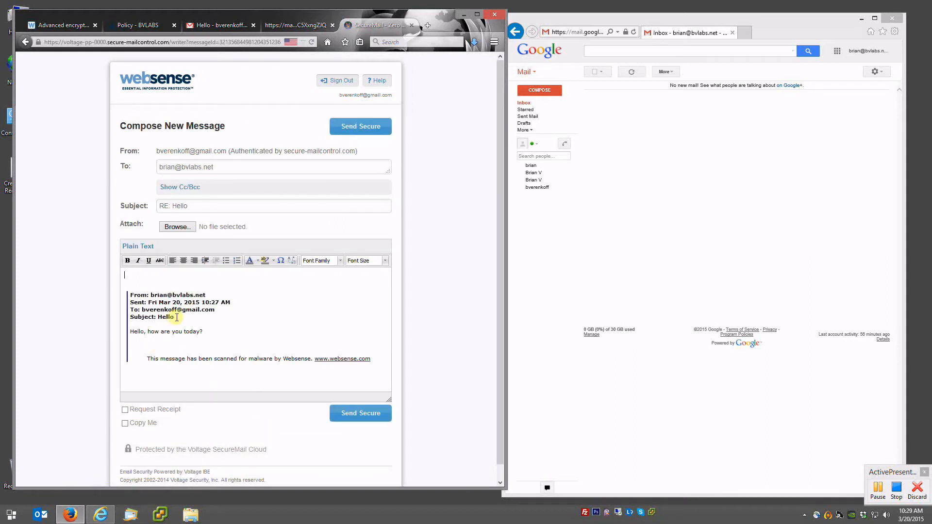
pyautogui.write('I am doing fine!')
pyautogui.click(378, 413)
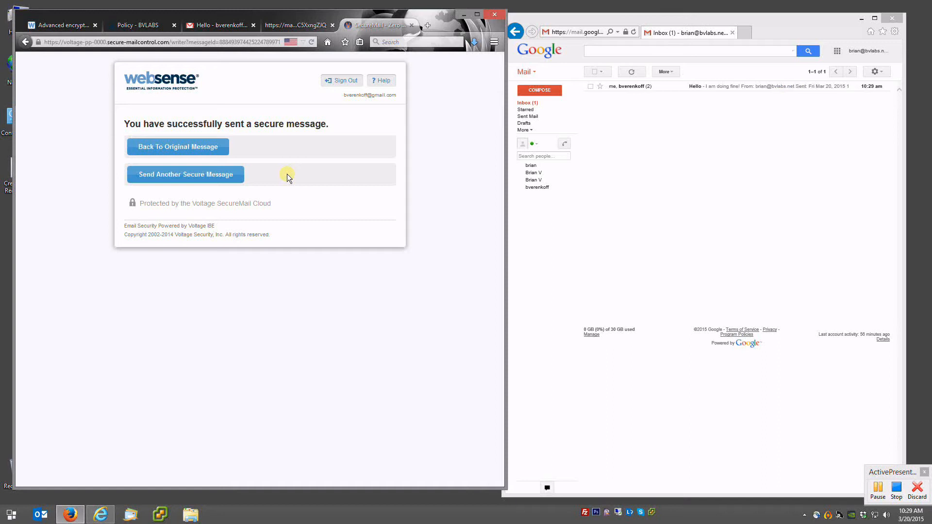
pyautogui.click(661, 166)
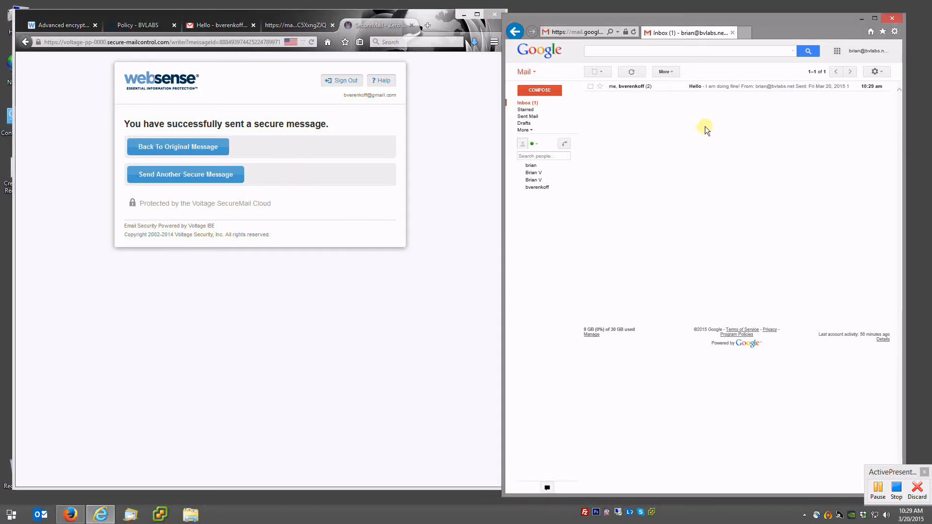
# - Trash the Hello test conversations in both Gmail mailboxes and close the SecureMail and attachment tabs
pyautogui.click(686, 88)
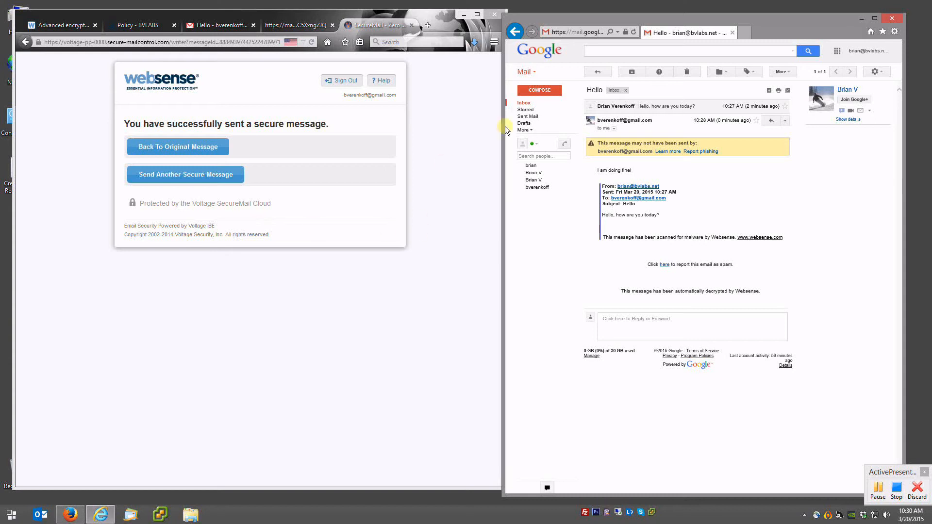
pyautogui.click(685, 74)
pyautogui.click(445, 123)
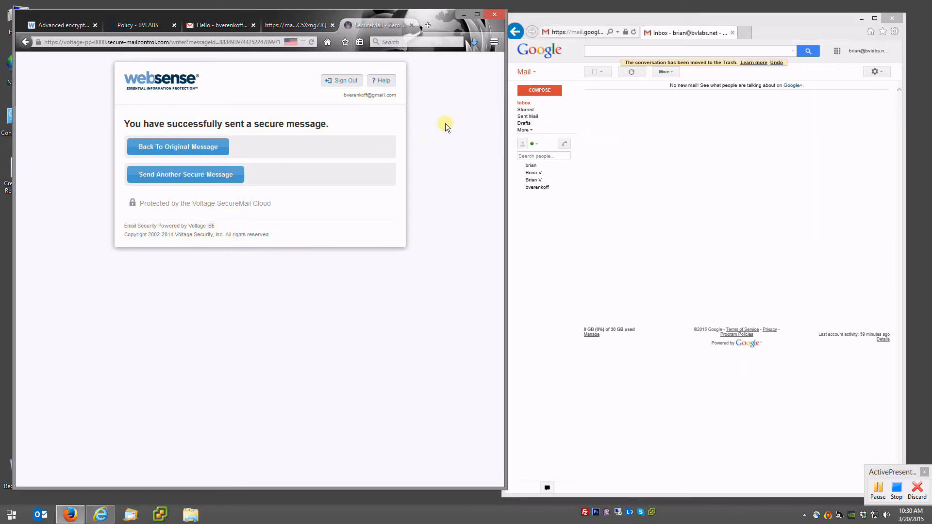
pyautogui.click(411, 25)
pyautogui.click(410, 24)
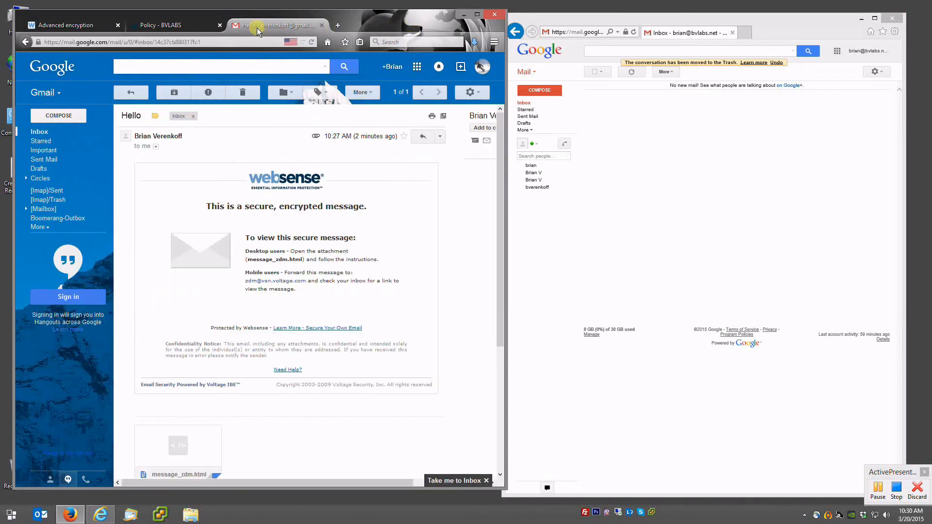
pyautogui.click(242, 96)
pyautogui.click(176, 25)
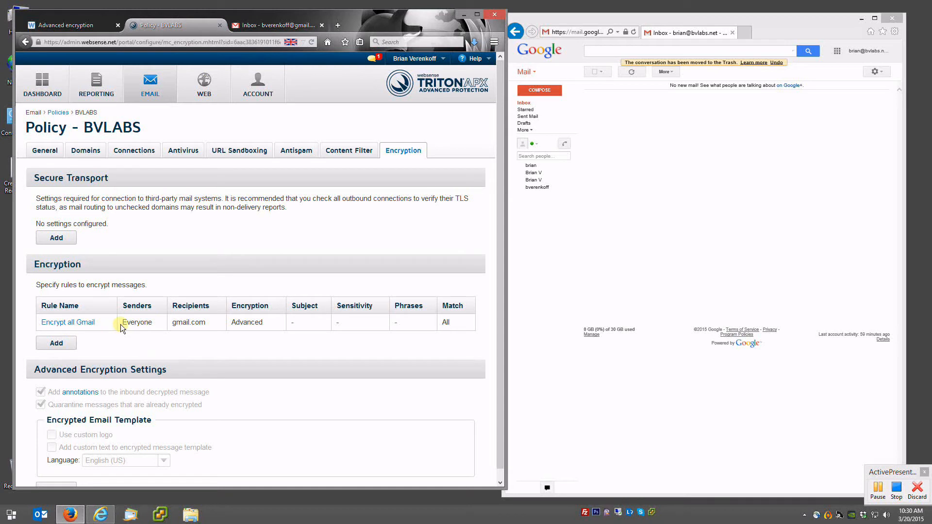
# - Add an Advanced encryption rule to the BVLABS policy named [ENCRYPT]
pyautogui.click(62, 346)
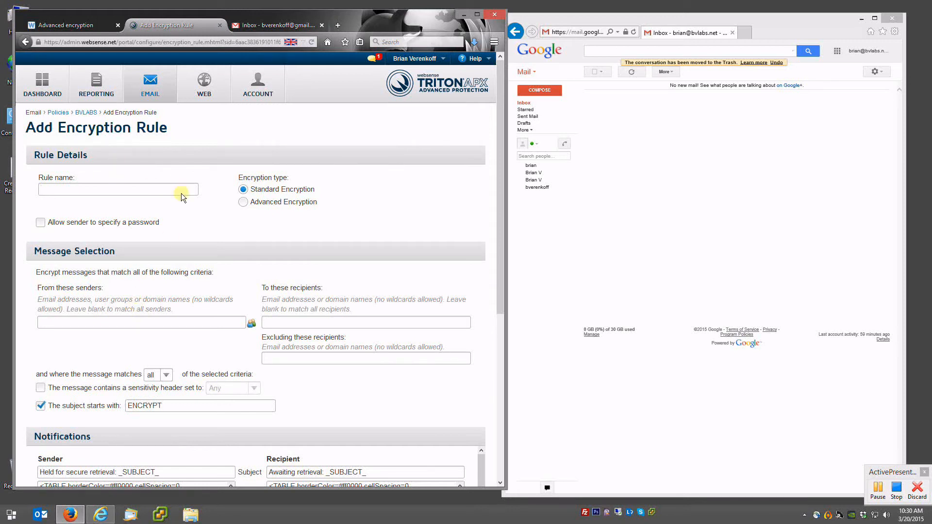
pyautogui.click(244, 202)
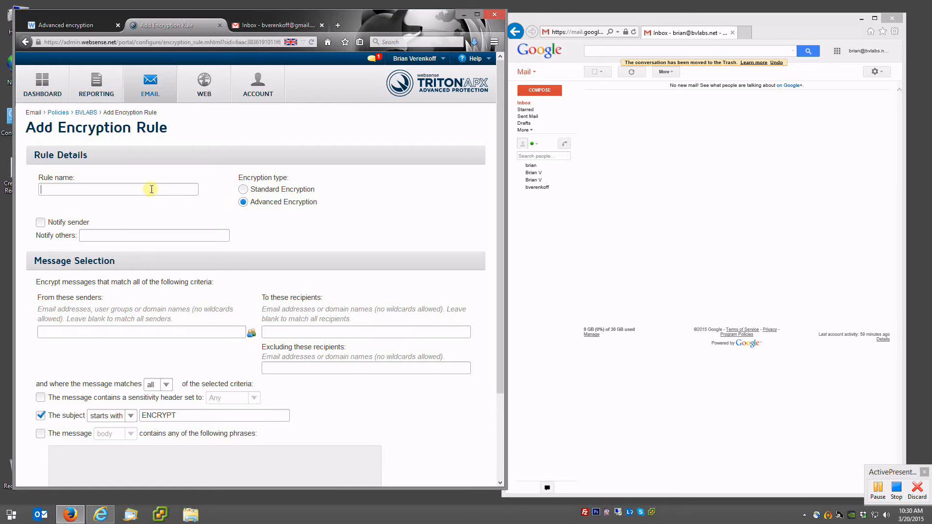
pyautogui.write('[Encrypt')
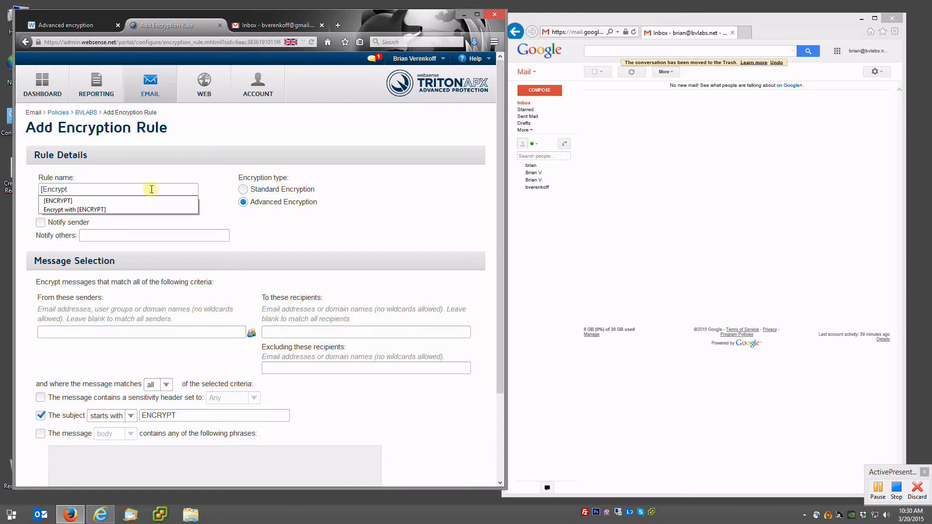
pyautogui.press('Down')
pyautogui.press('Return')
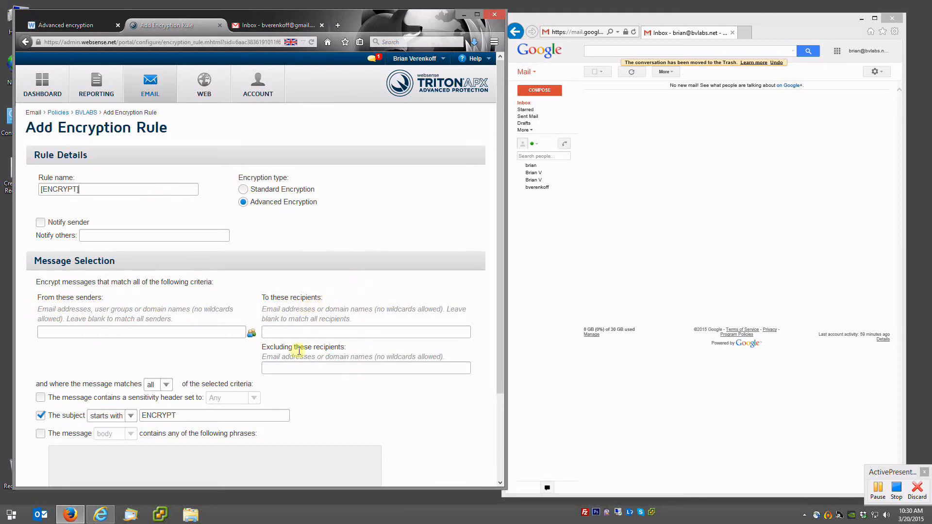
# - Set the rule's condition to subject starts with [ENCRYPT] and submit it
pyautogui.scroll(-2, 270, 291)
pyautogui.scroll(-2, 291, 249)
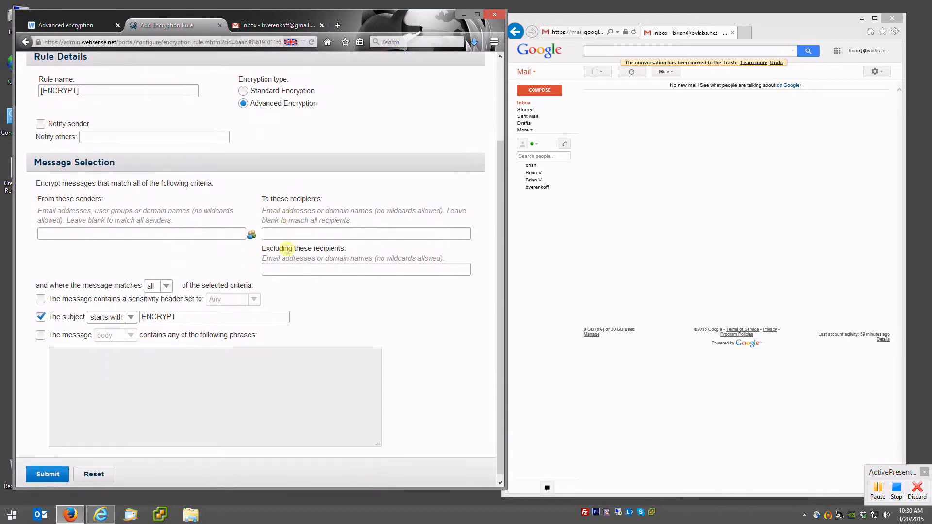
pyautogui.click(143, 311)
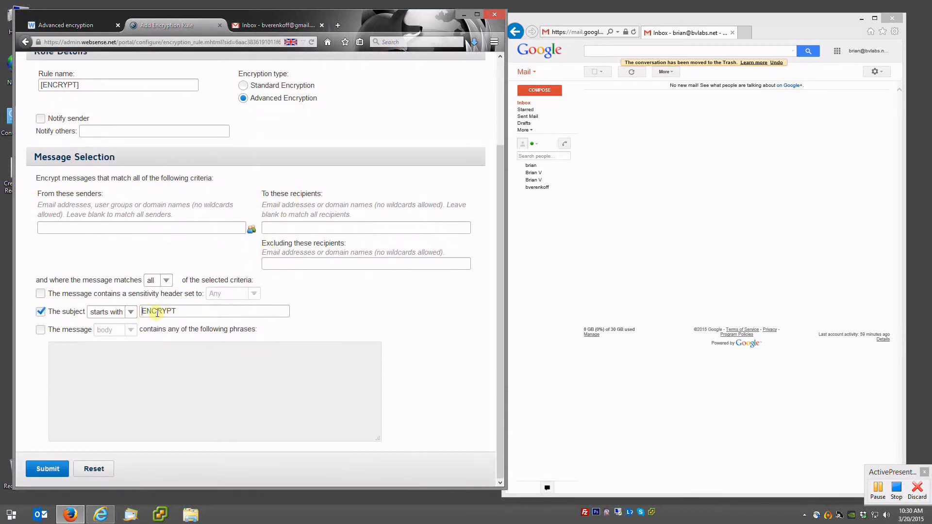
pyautogui.write('[]=')
pyautogui.click(187, 310)
pyautogui.write(']')
pyautogui.click(150, 311)
pyautogui.press('BackSpace')
pyautogui.press('BackSpace')
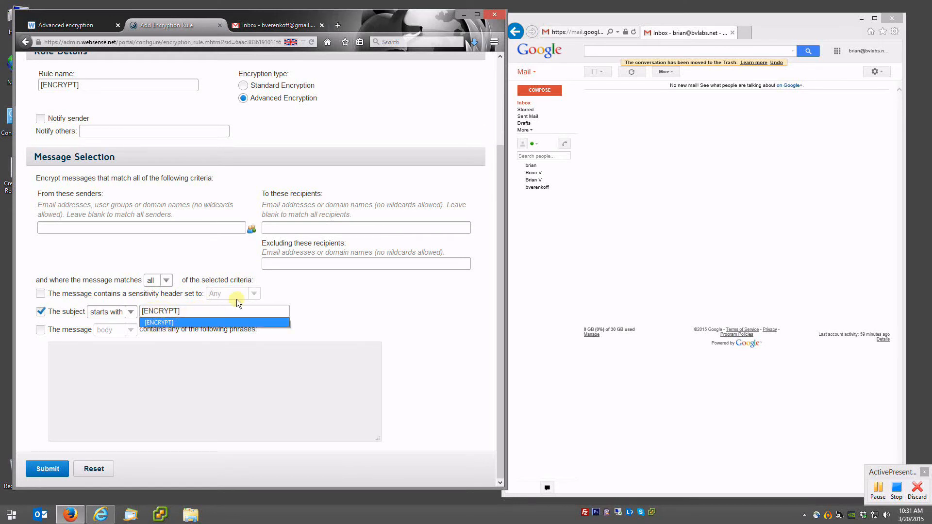
pyautogui.click(192, 323)
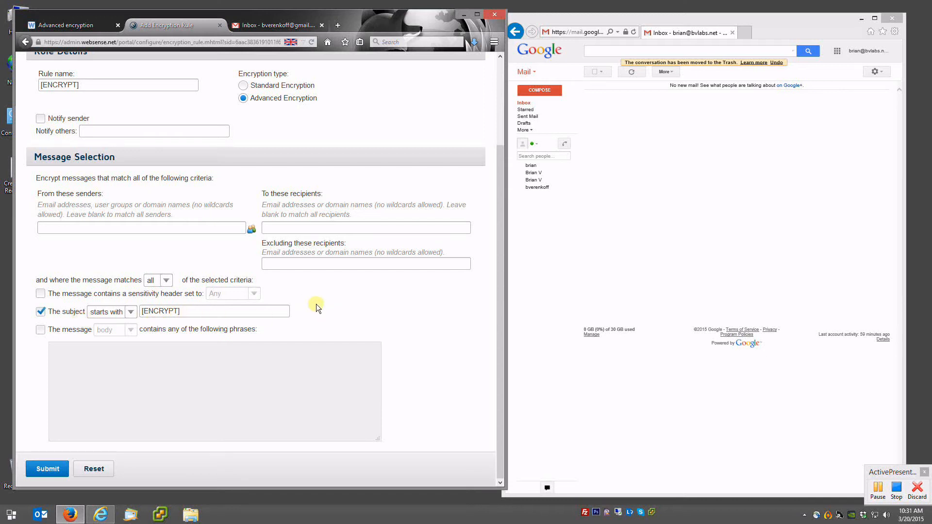
pyautogui.click(49, 470)
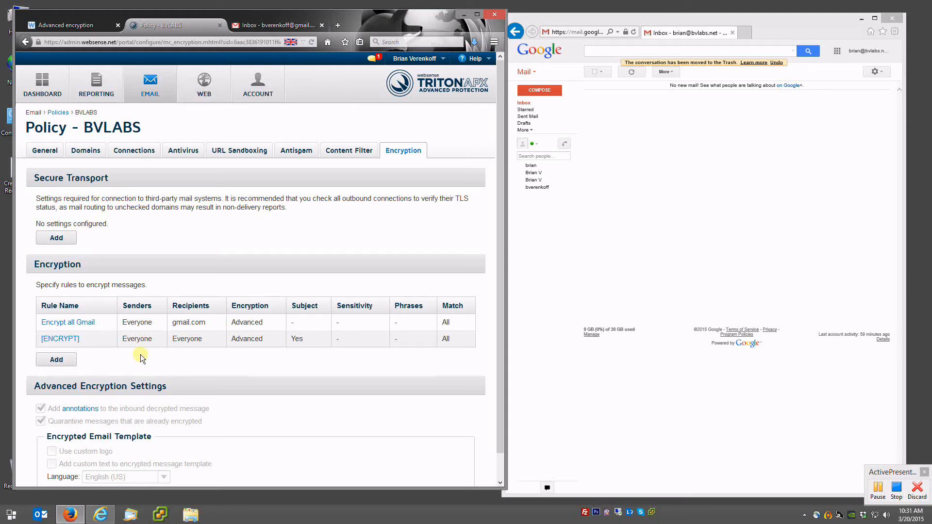
# - Delete the Encrypt all Gmail rule so [ENCRYPT] is the only encryption rule
pyautogui.click(80, 324)
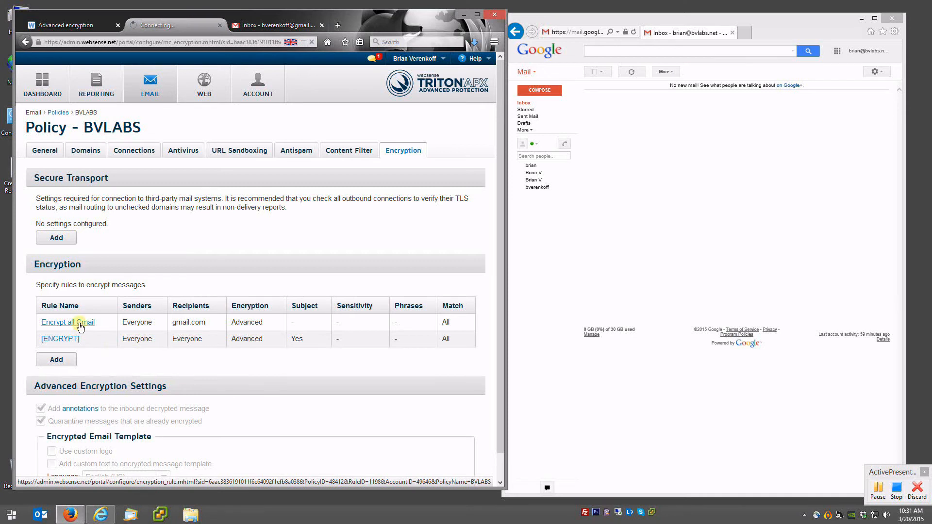
pyautogui.scroll(-4, 199, 308)
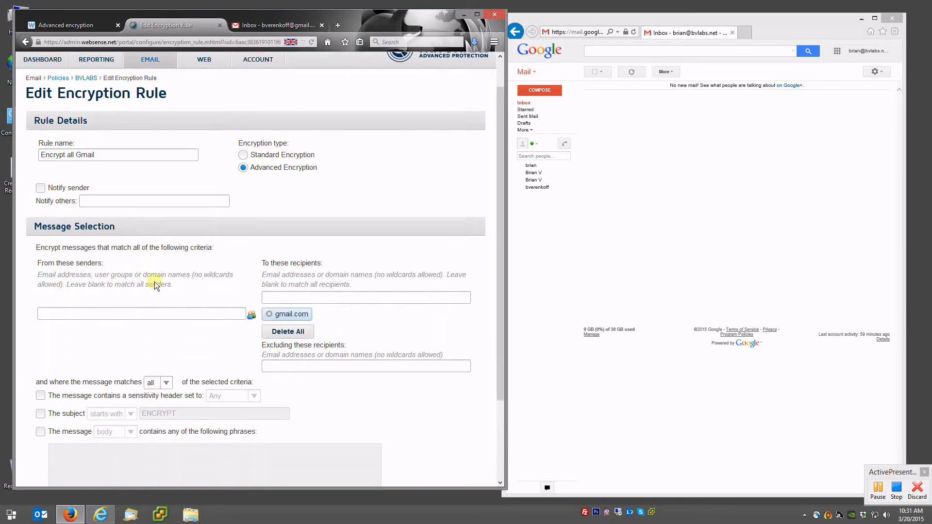
pyautogui.scroll(-2, 275, 336)
pyautogui.click(156, 468)
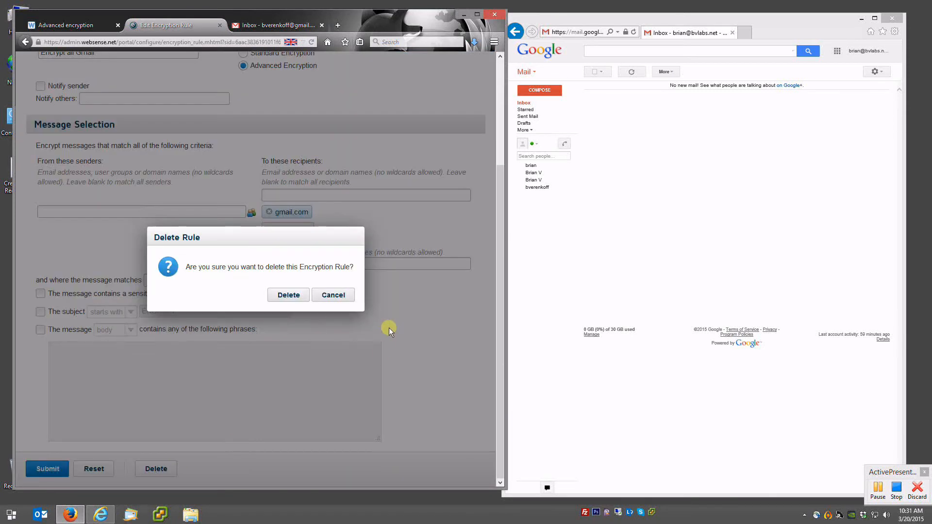
pyautogui.click(296, 302)
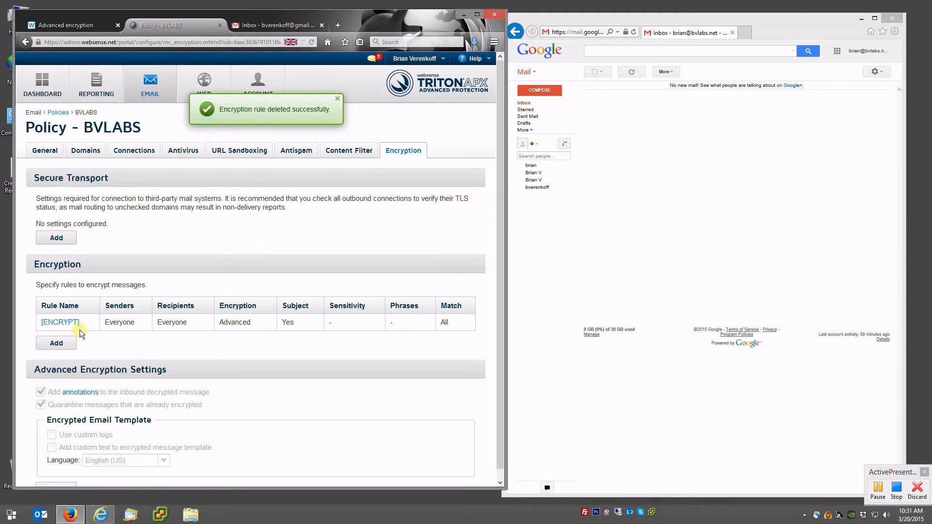
pyautogui.click(607, 245)
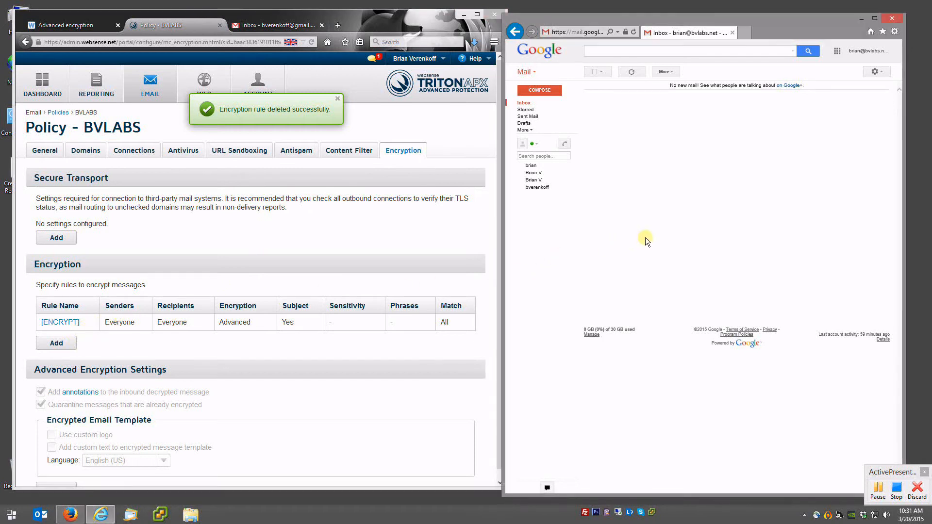
# - Send '[ENCRYPT] Testing AEE' with a short password-note body to the gmail.com recipient
pyautogui.click(540, 90)
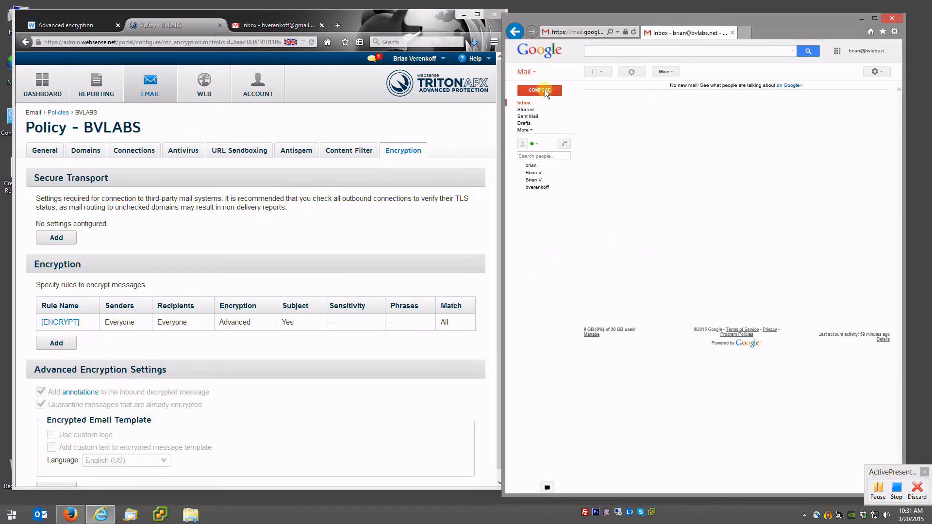
pyautogui.press('Return')
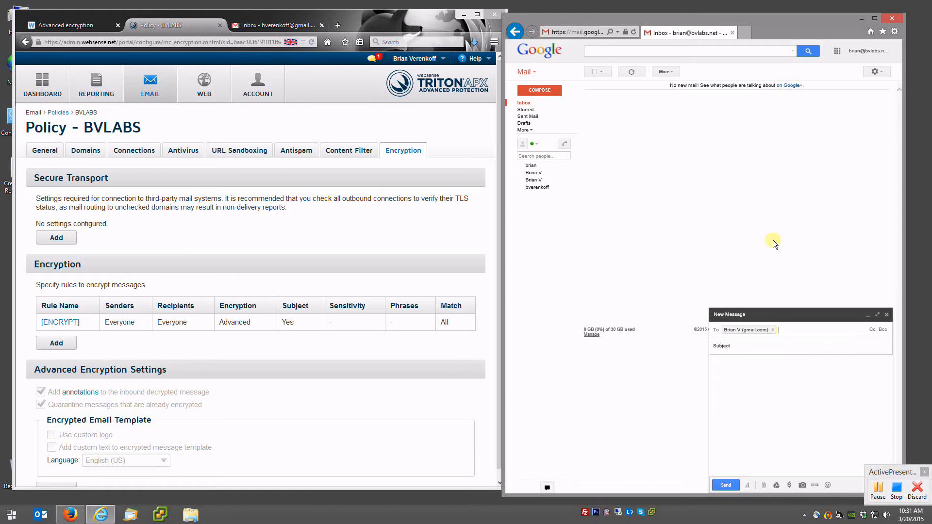
pyautogui.press('Tab')
pyautogui.write('[ENCRYPT] Testing AEE')
pyautogui.press('Tab')
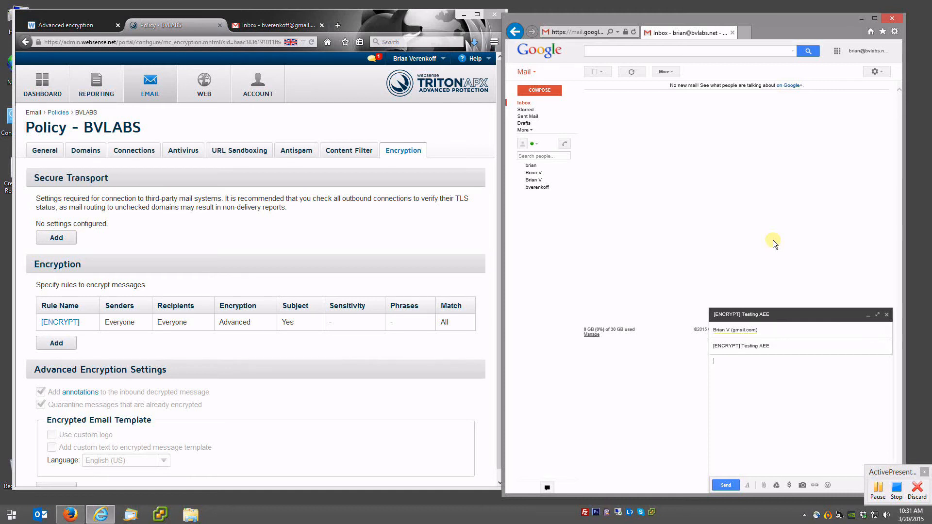
pyautogui.write('The password is 12345')
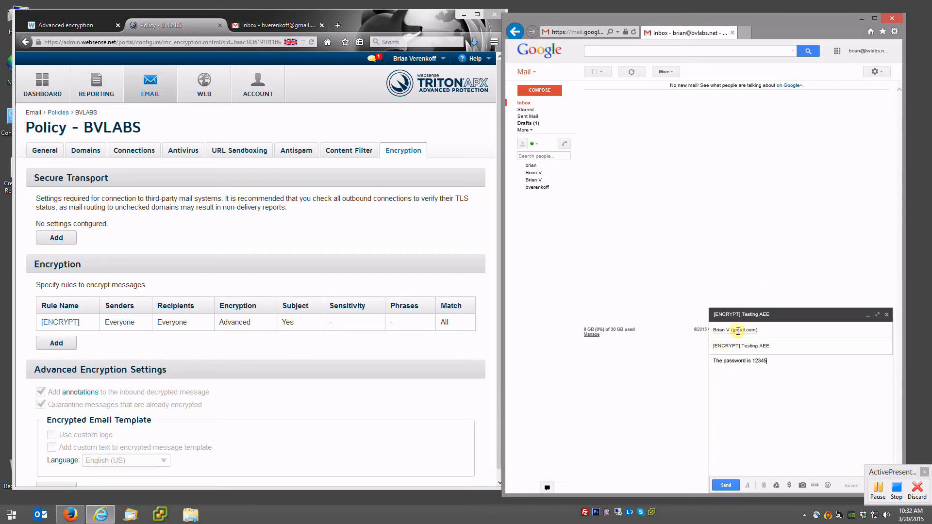
pyautogui.click(727, 486)
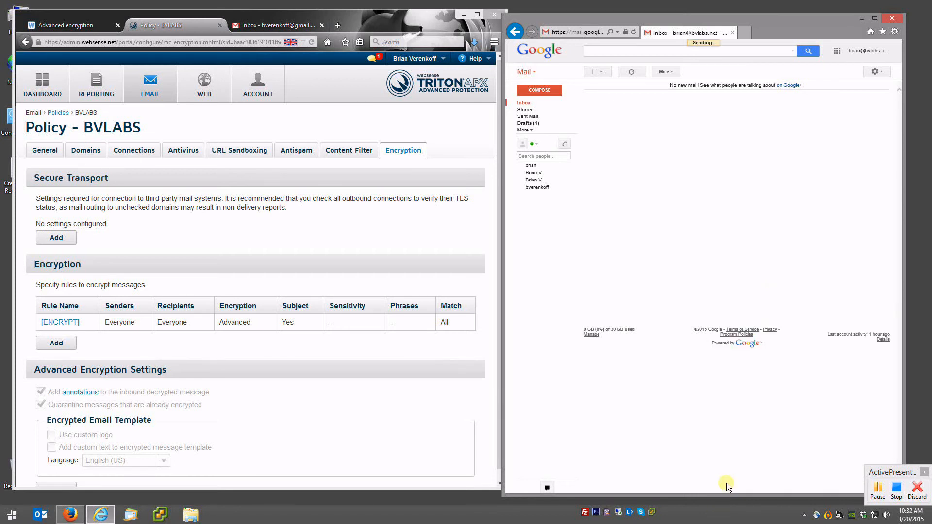
pyautogui.click(270, 27)
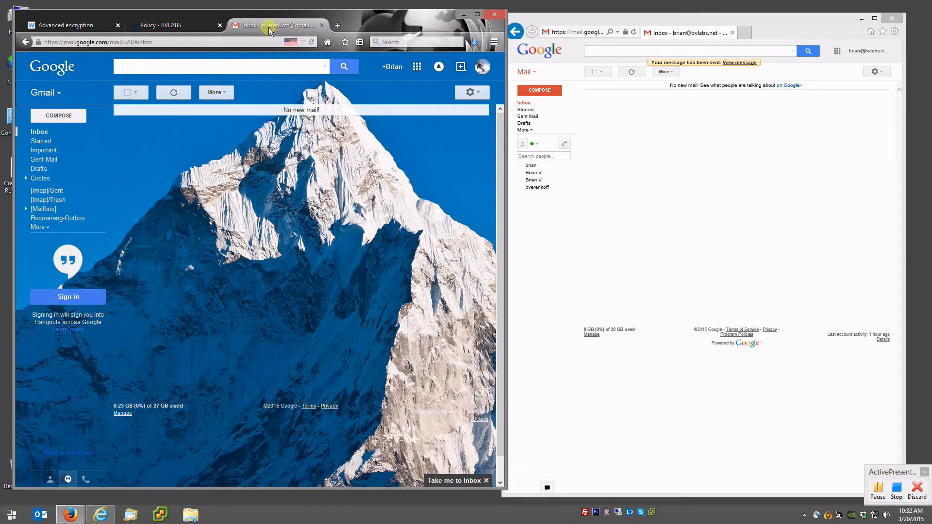
# - Open the received '[ENCRYPT] Testing AEE' message's attachment and read it decrypted in SecureMail
pyautogui.click(174, 92)
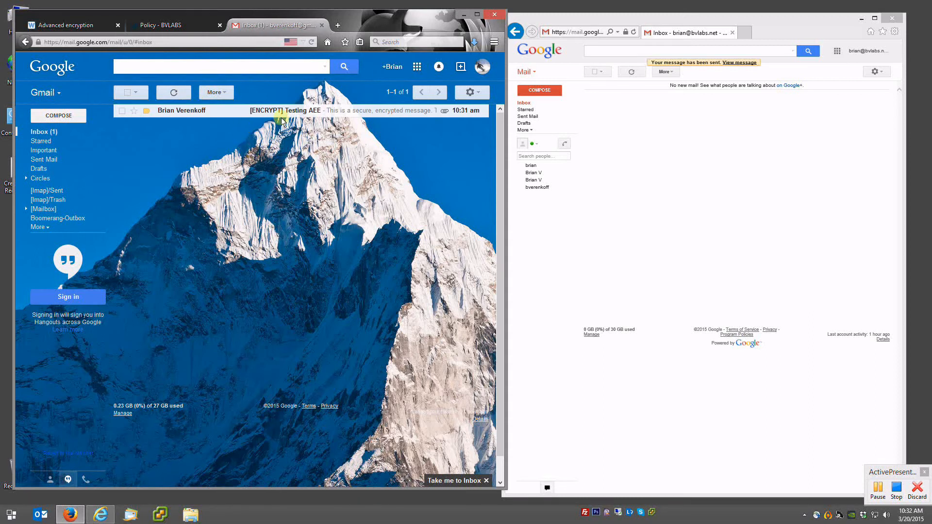
pyautogui.click(282, 112)
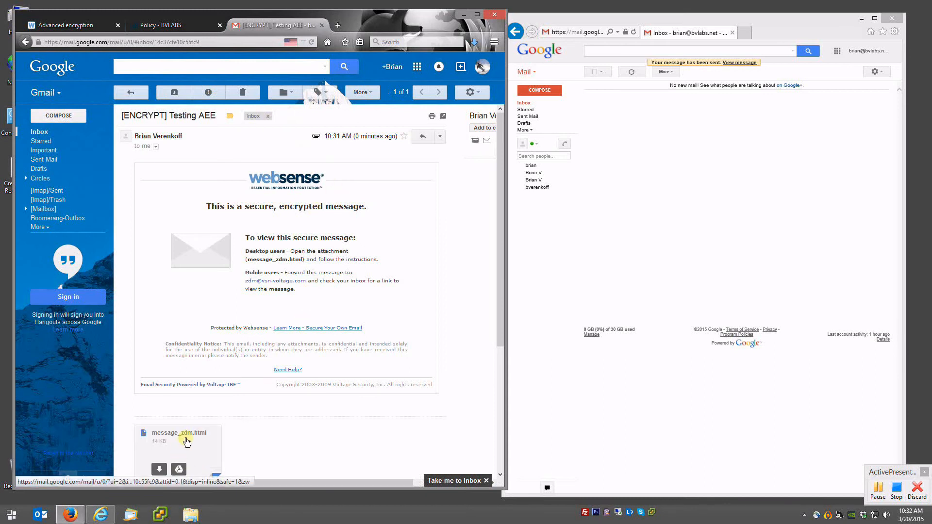
pyautogui.click(187, 442)
pyautogui.click(271, 196)
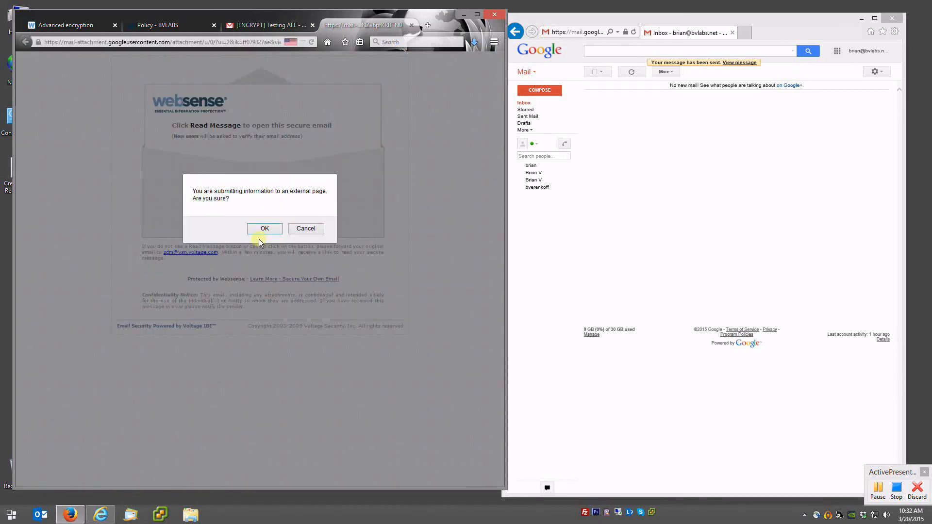
pyautogui.click(270, 229)
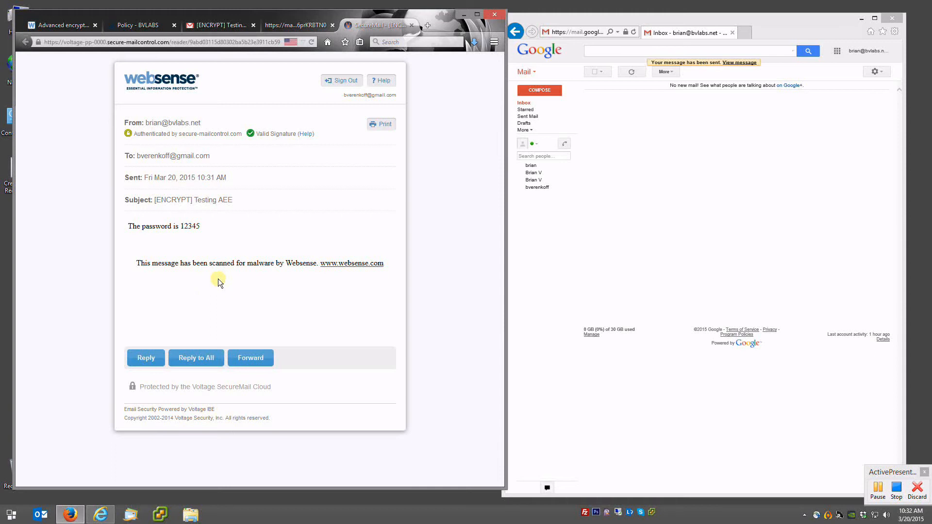
pyautogui.doubleClick(165, 199)
pyautogui.click(236, 237)
# - In the [ENCRYPT] rule, leave the message-body phrase condition unchecked, keeping only subject starts with [ENCRYPT]
pyautogui.click(142, 23)
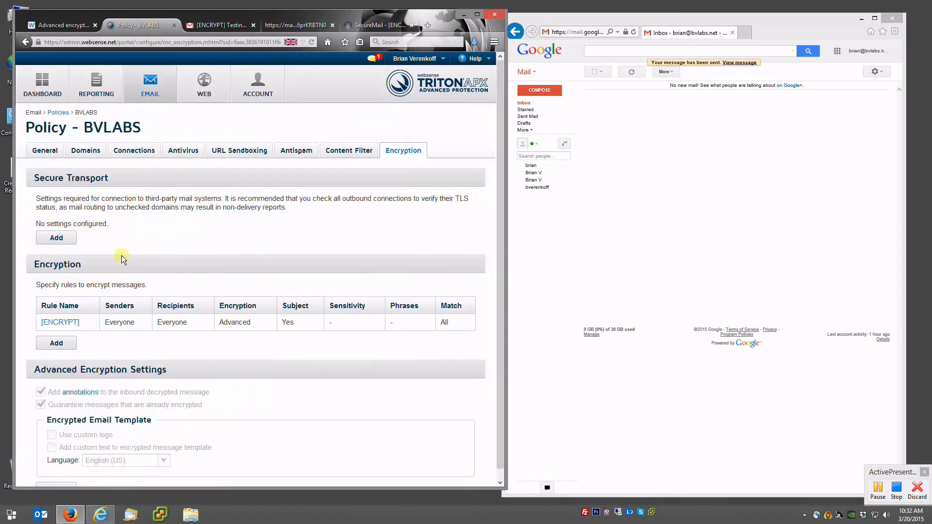
pyautogui.click(60, 323)
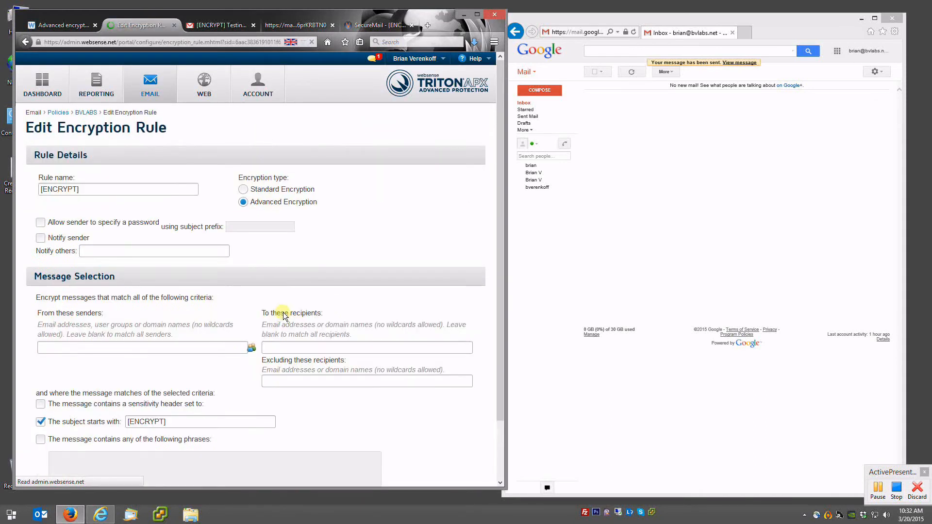
pyautogui.scroll(-3, 284, 313)
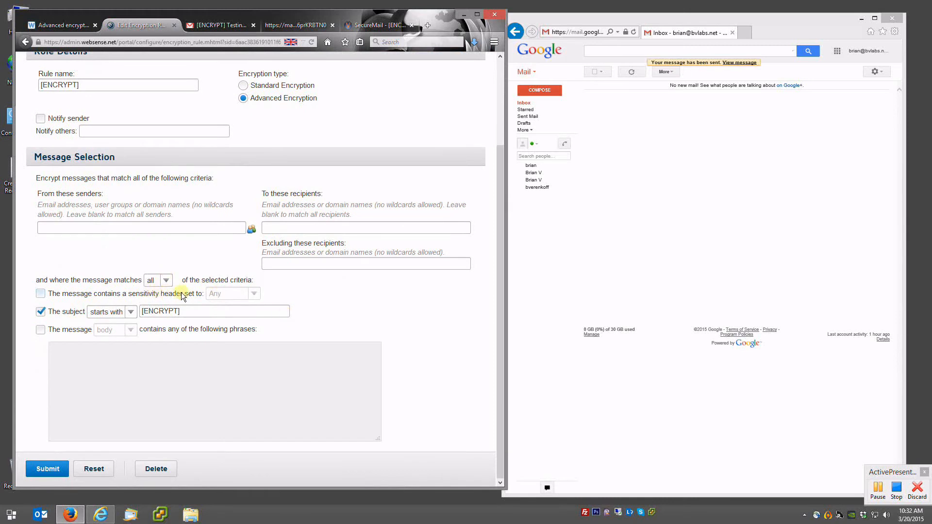
pyautogui.click(40, 330)
pyautogui.click(83, 355)
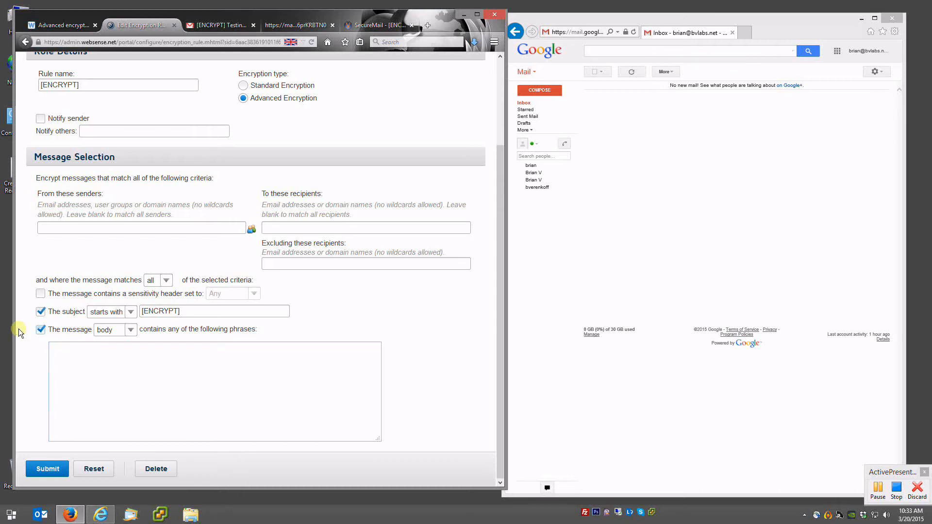
pyautogui.click(41, 330)
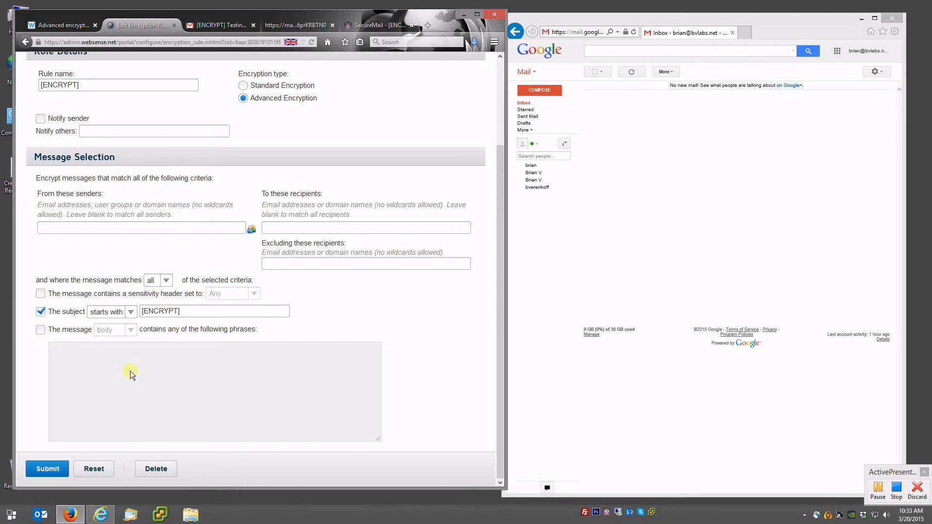
pyautogui.scroll(3, 125, 363)
pyautogui.scroll(-3, 127, 339)
pyautogui.scroll(3, 129, 339)
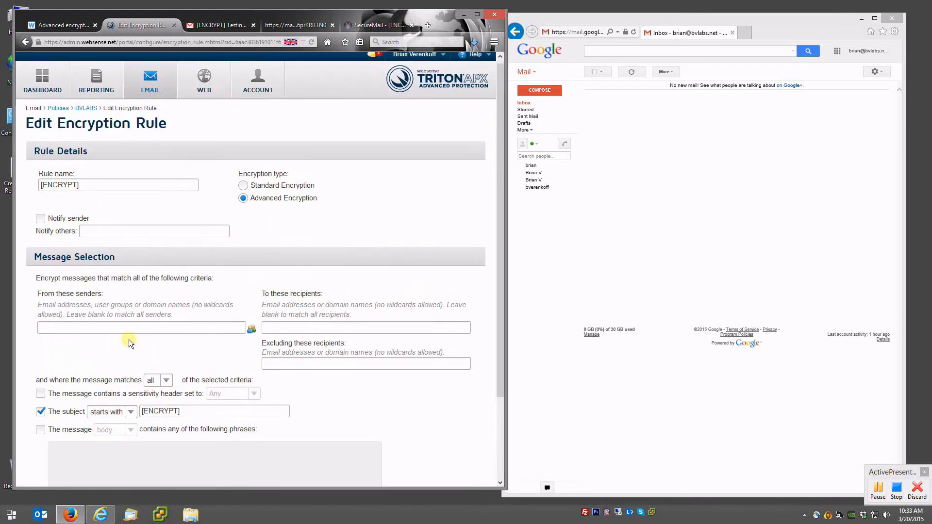
pyautogui.scroll(1, 129, 340)
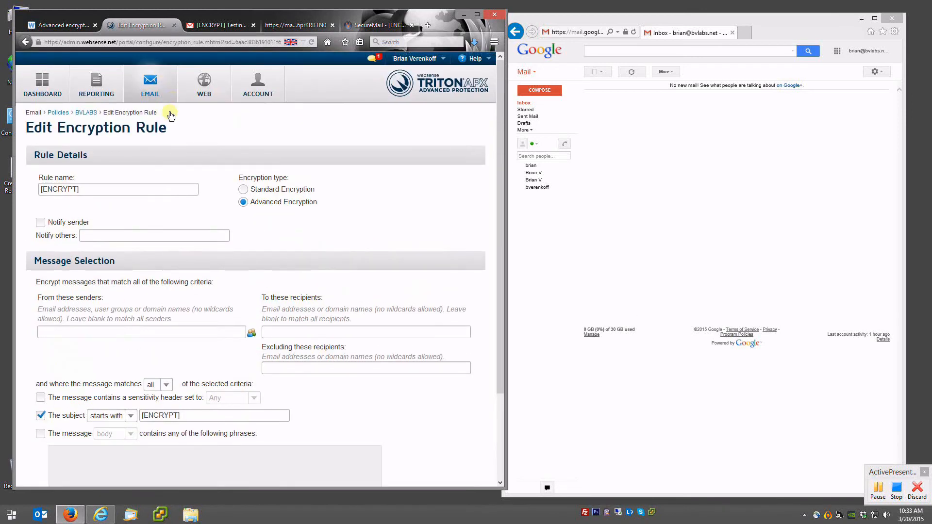
# - Return to the BVLABS policy and open its Outbound Lexical Rules from the Content Filter settings
pyautogui.click(87, 113)
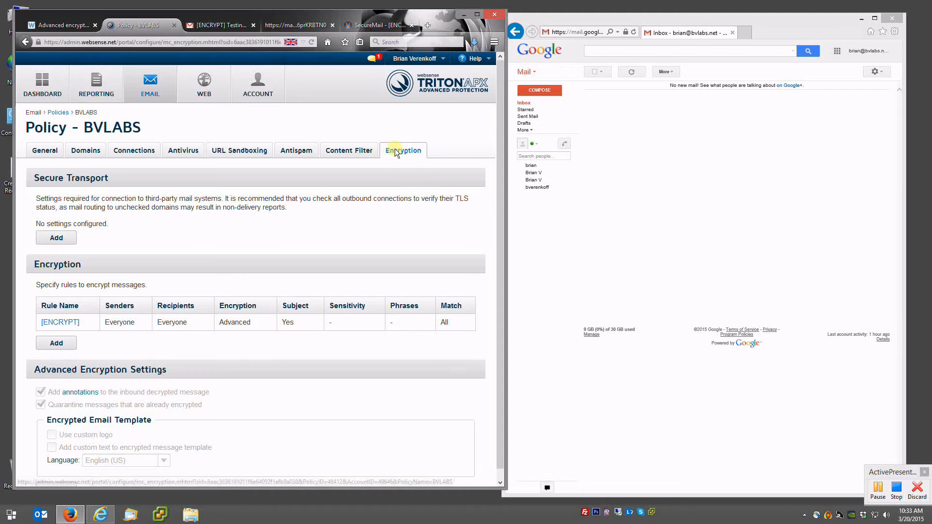
pyautogui.click(346, 152)
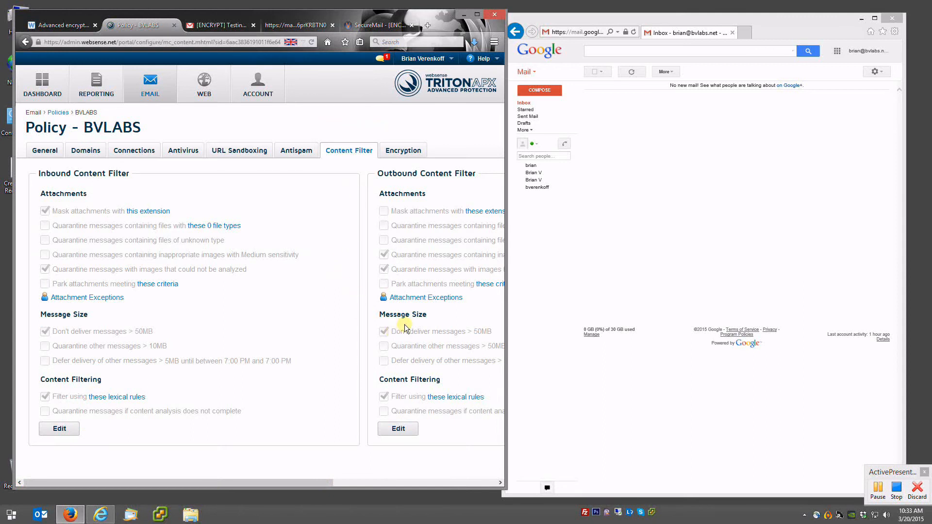
pyautogui.hscroll(4, 393, 330)
pyautogui.hscroll(2, 383, 311)
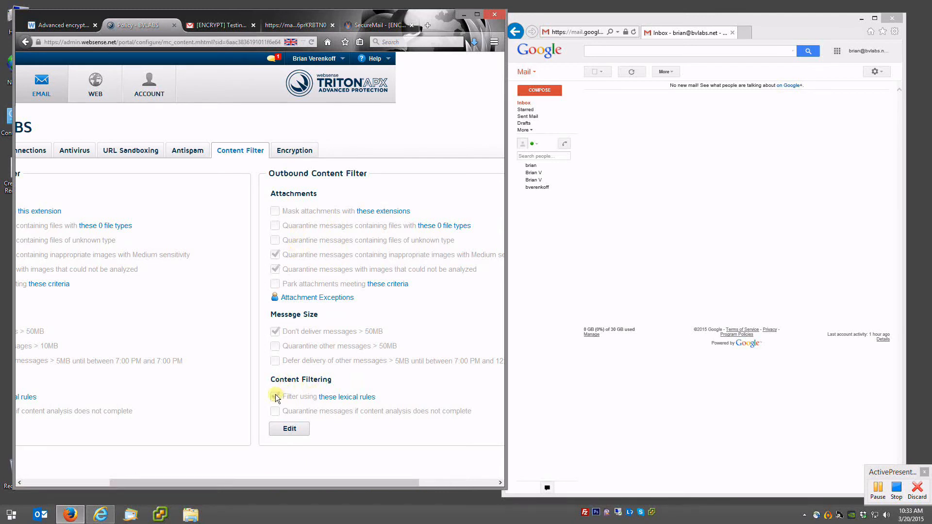
pyautogui.click(352, 398)
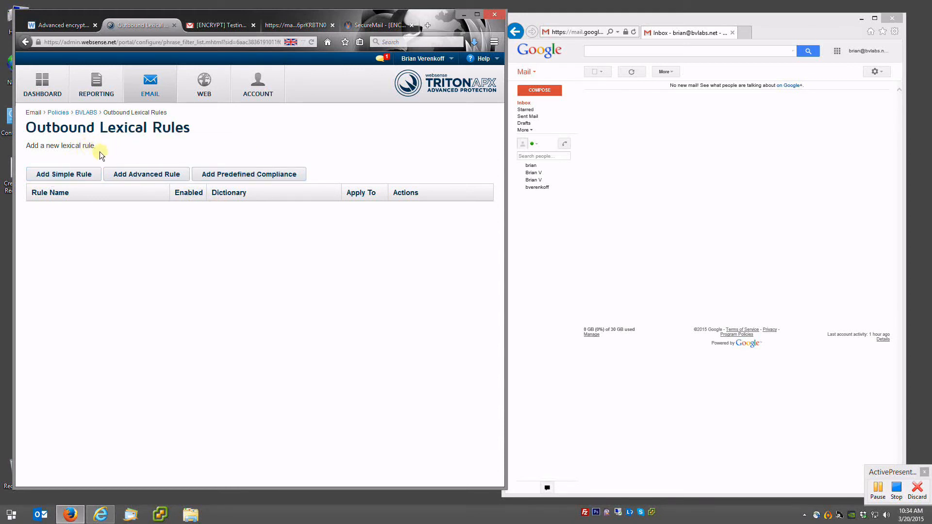
# - Begin a new outbound simple lexical rule named 'Simple Rule' and bring up its Action choices
pyautogui.click(70, 176)
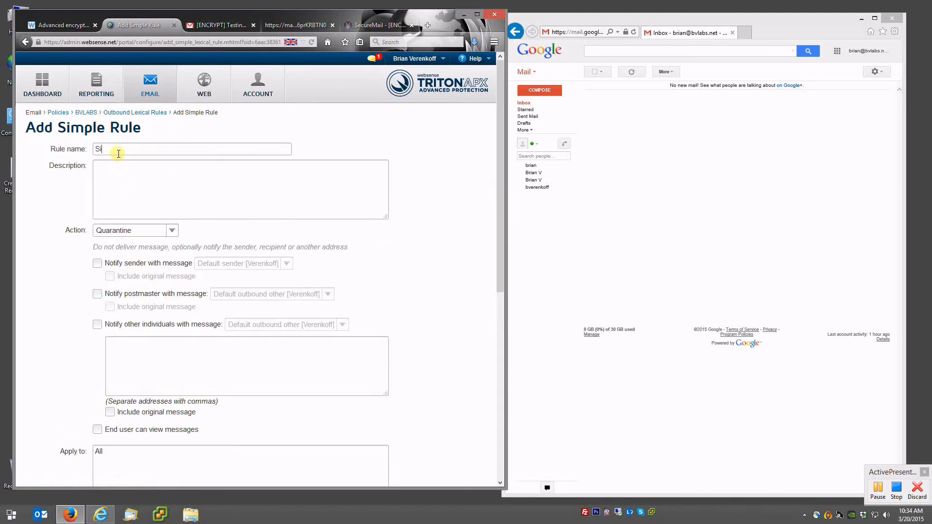
pyautogui.click(172, 232)
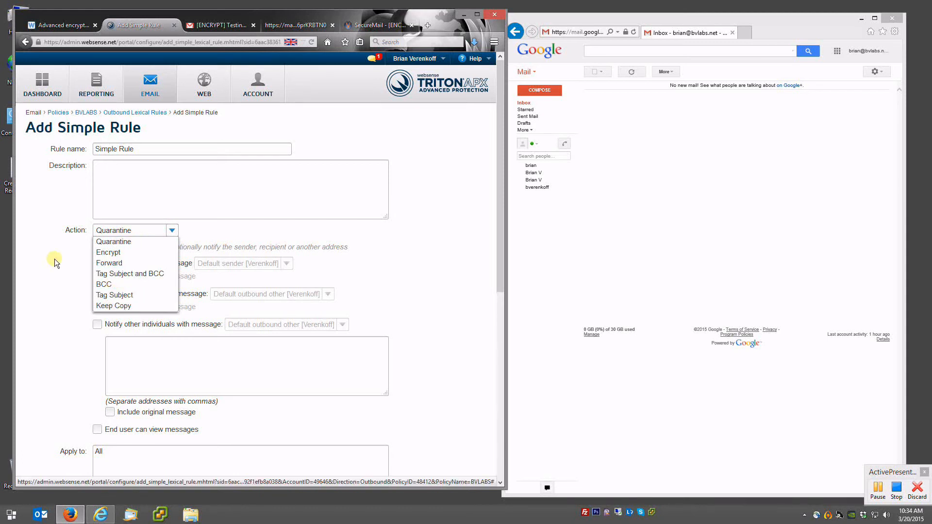
# - Set the action to Encrypt, keep Whole message matching, and enter the phrase project-x
pyautogui.click(111, 256)
pyautogui.scroll(-2, 98, 222)
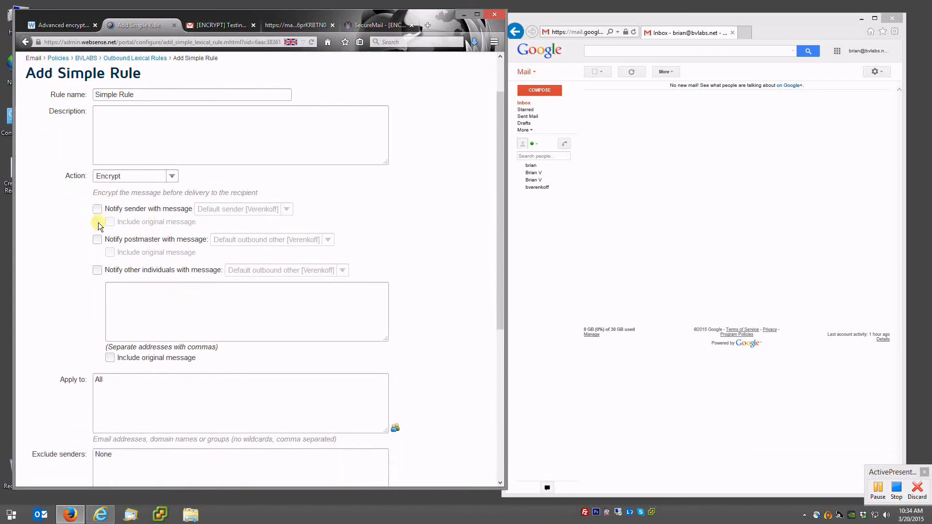
pyautogui.scroll(-1, 121, 228)
pyautogui.scroll(-1, 121, 228)
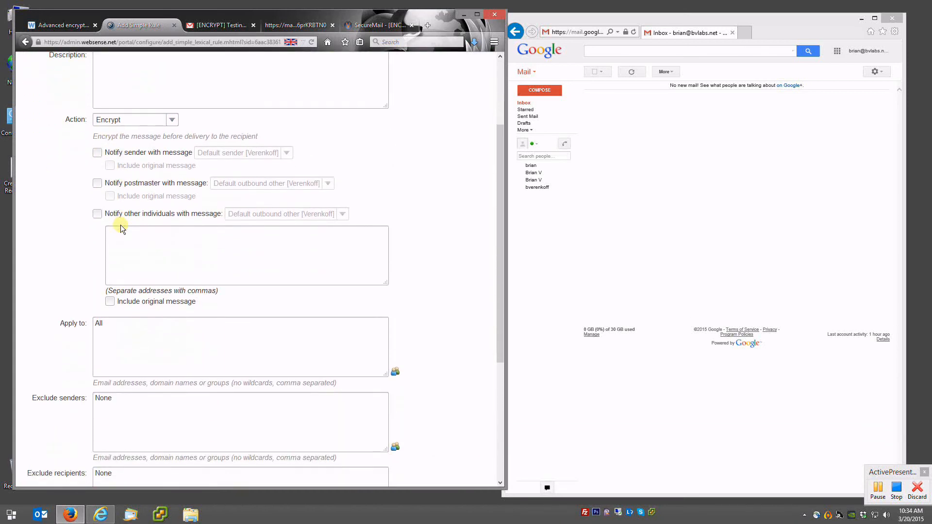
pyautogui.scroll(-4, 121, 228)
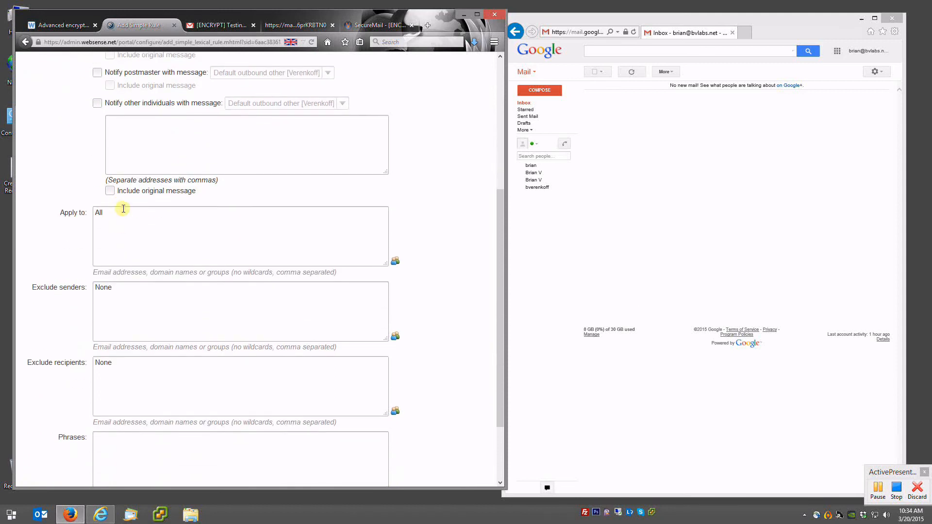
pyautogui.scroll(-3, 123, 213)
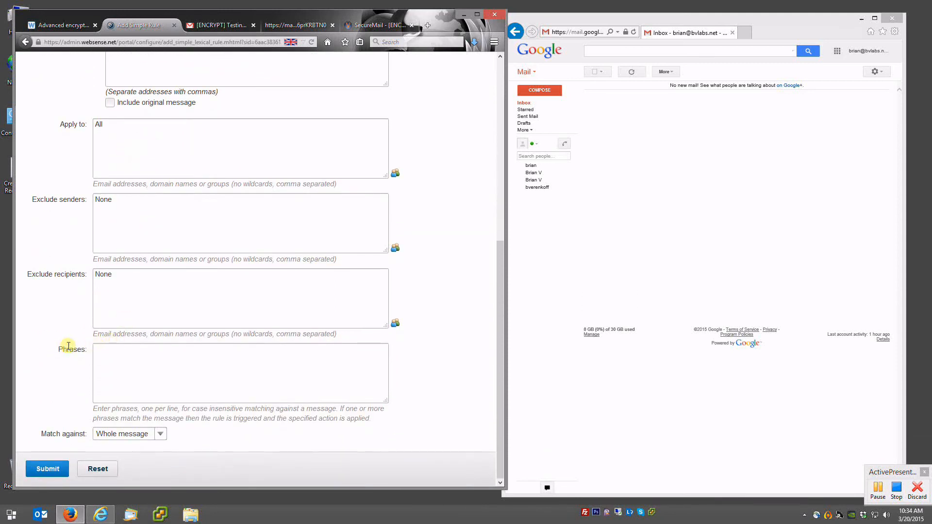
pyautogui.click(134, 432)
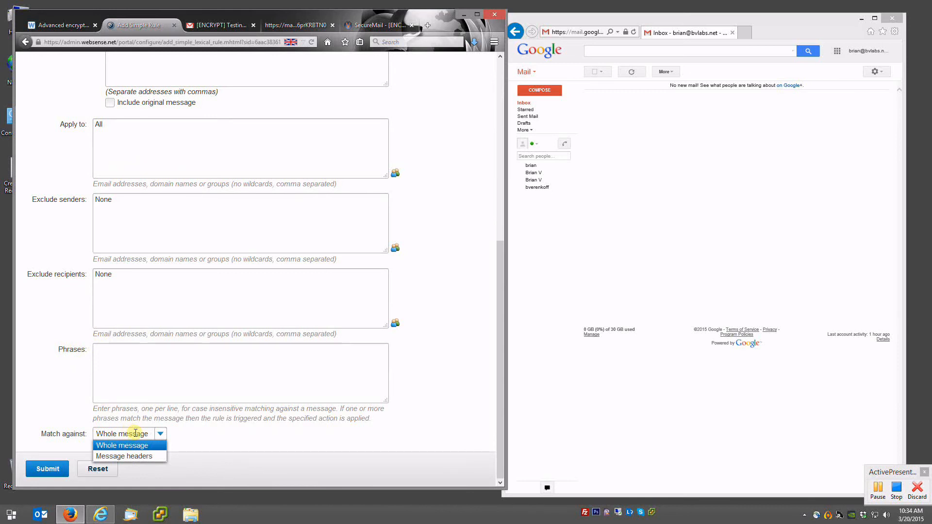
pyautogui.click(135, 433)
pyautogui.click(146, 383)
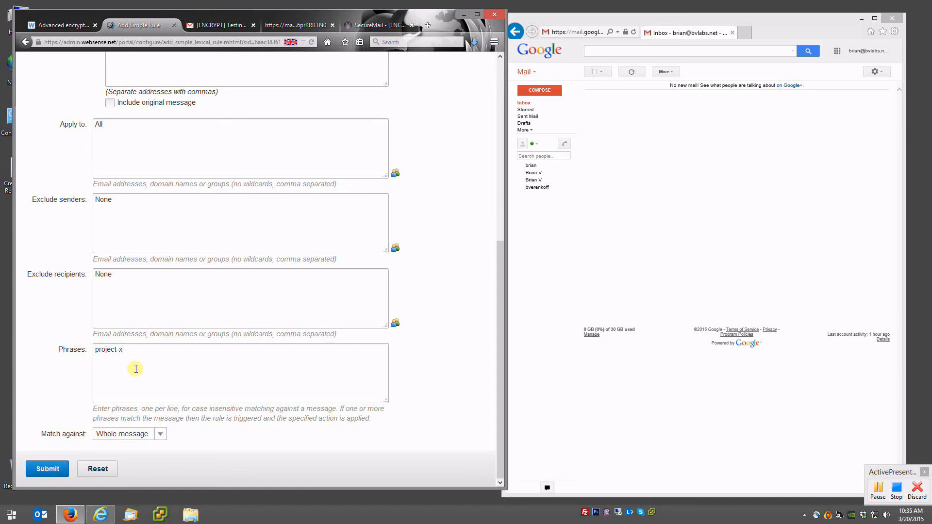
# - Switch the rule's action to Quarantine, then back to Encrypt
pyautogui.scroll(5, 136, 368)
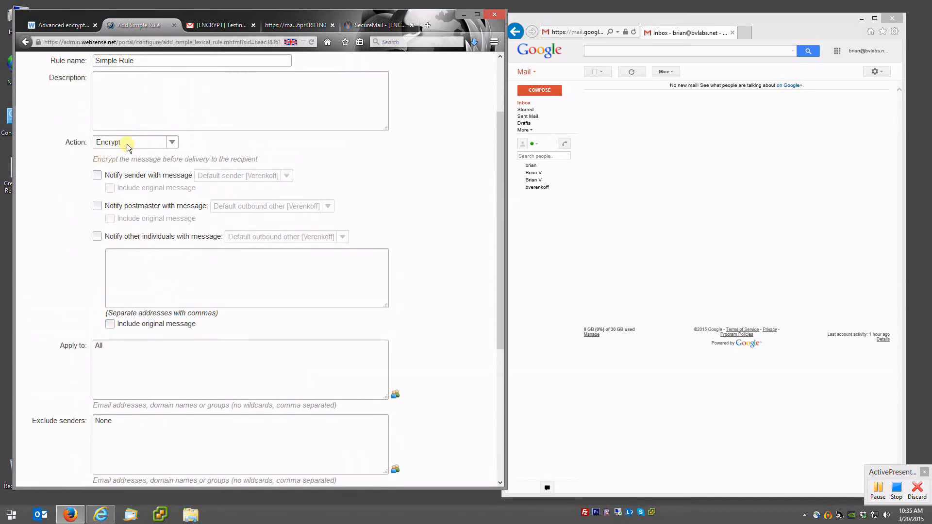
pyautogui.click(129, 143)
pyautogui.click(130, 153)
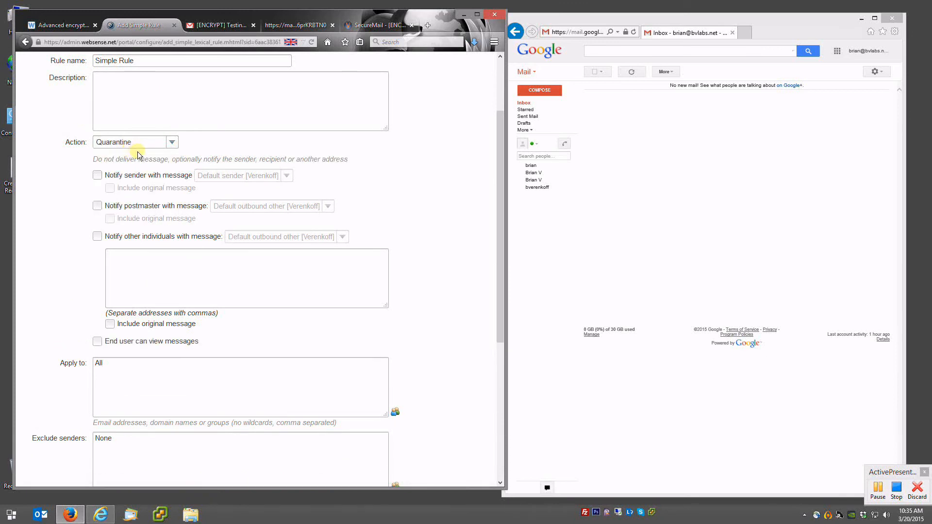
pyautogui.scroll(-2, 146, 170)
pyautogui.scroll(4, 152, 176)
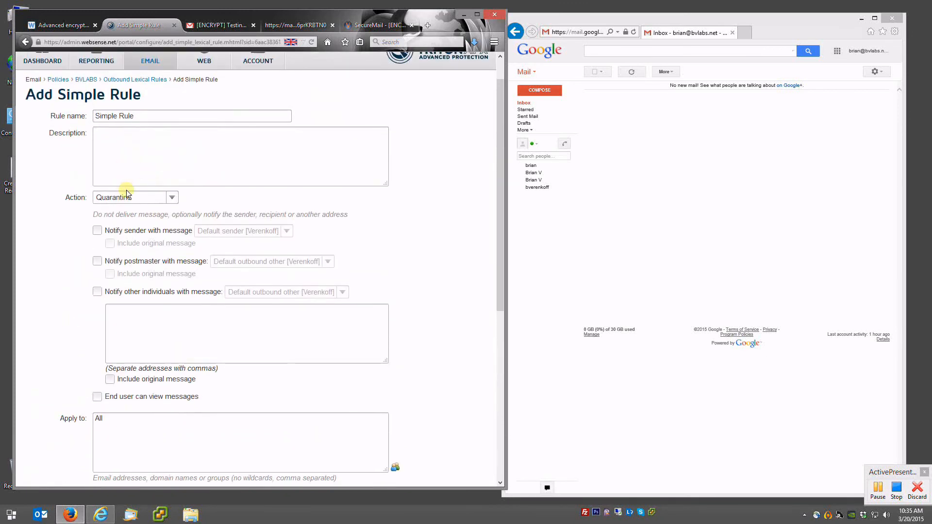
pyautogui.click(126, 192)
pyautogui.click(127, 219)
pyautogui.scroll(-5, 143, 217)
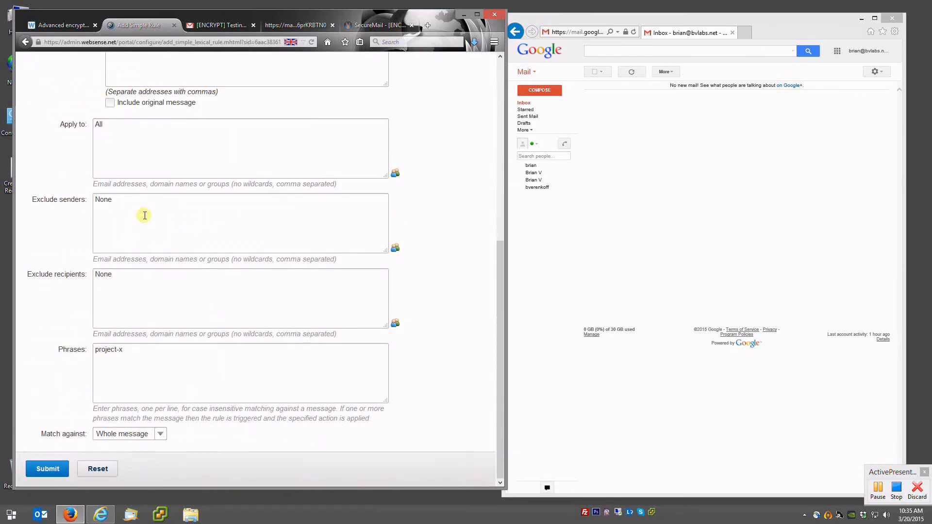
# - Submit the simple rule, dismiss the missing-description warning, and start a new advanced 'Gambling Rule'
pyautogui.click(48, 468)
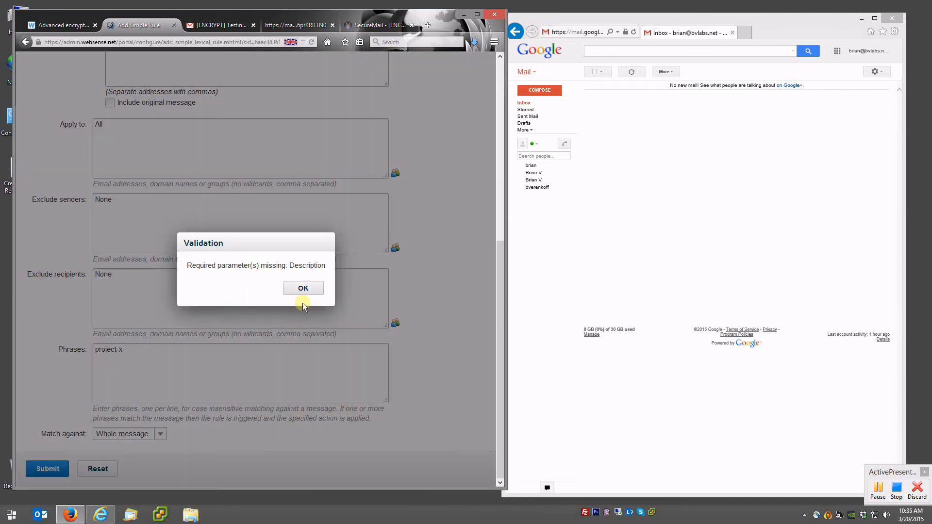
pyautogui.click(304, 294)
pyautogui.scroll(5, 241, 335)
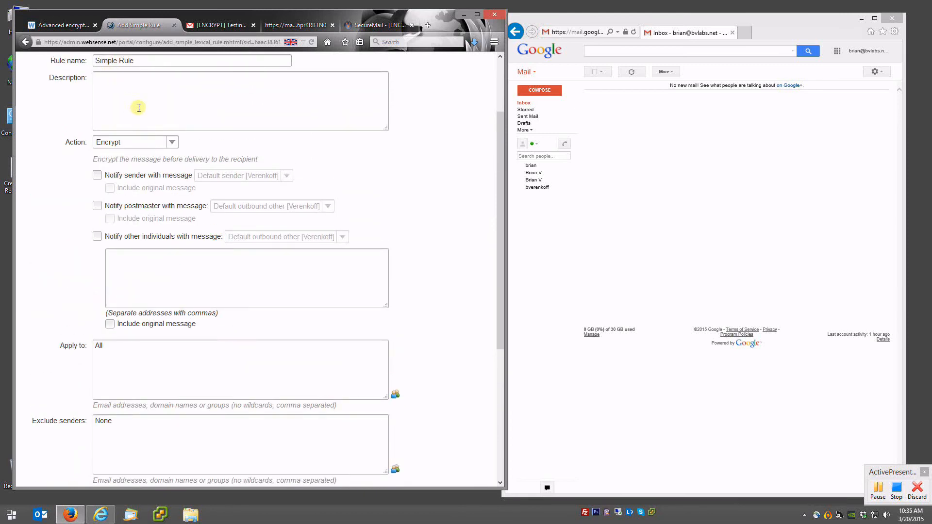
pyautogui.scroll(-5, 150, 179)
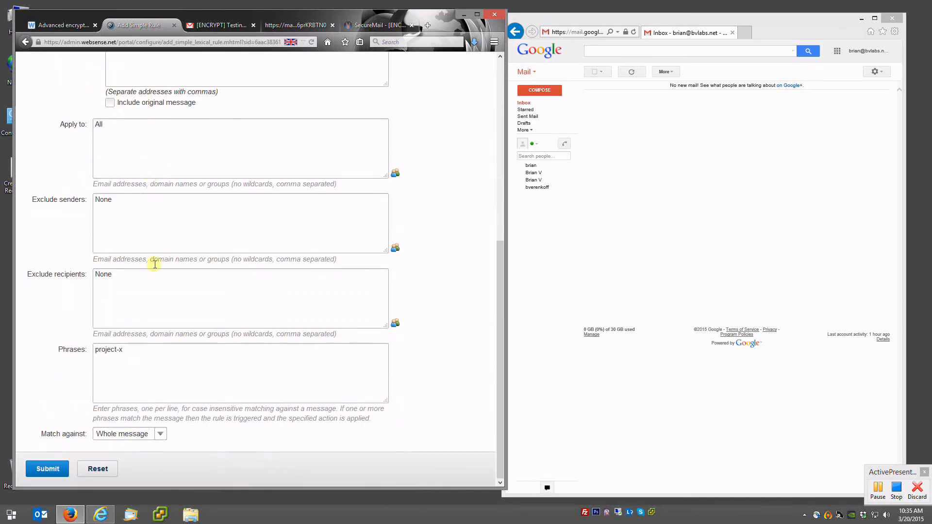
pyautogui.scroll(6, 138, 347)
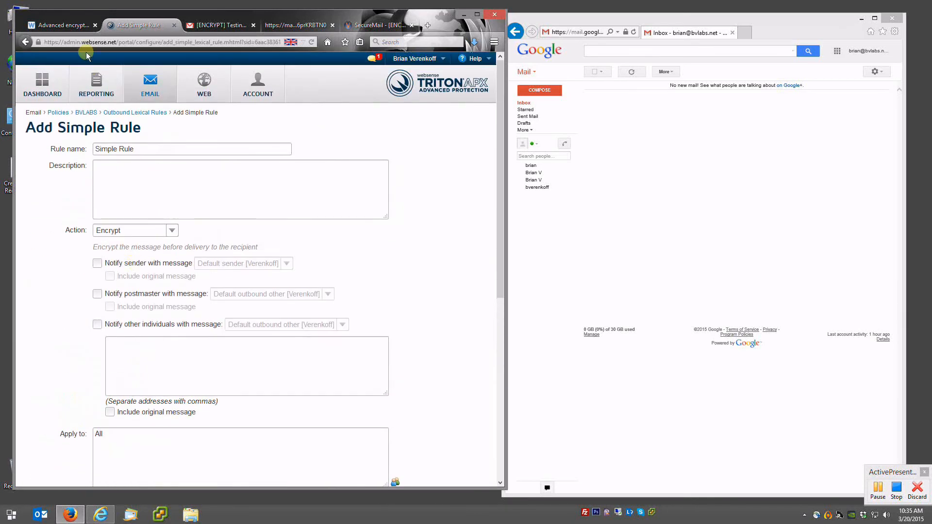
pyautogui.click(144, 113)
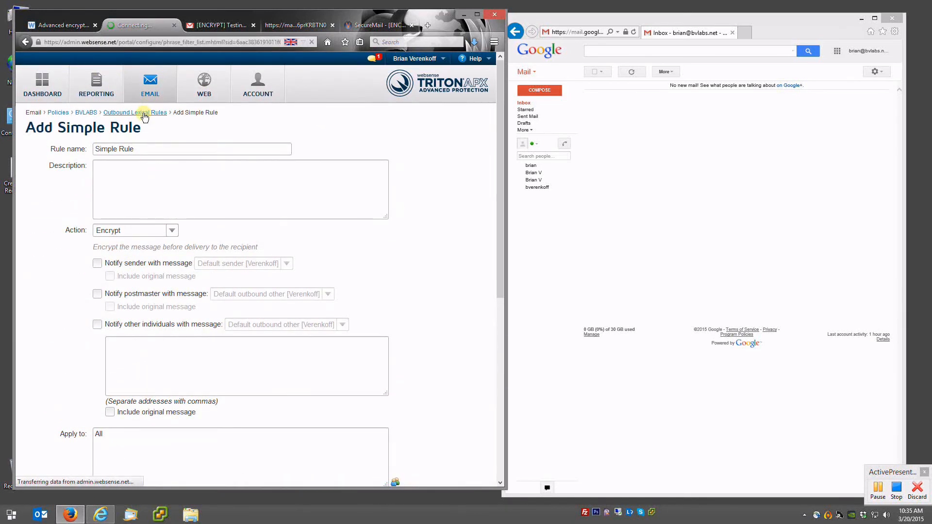
pyautogui.click(143, 176)
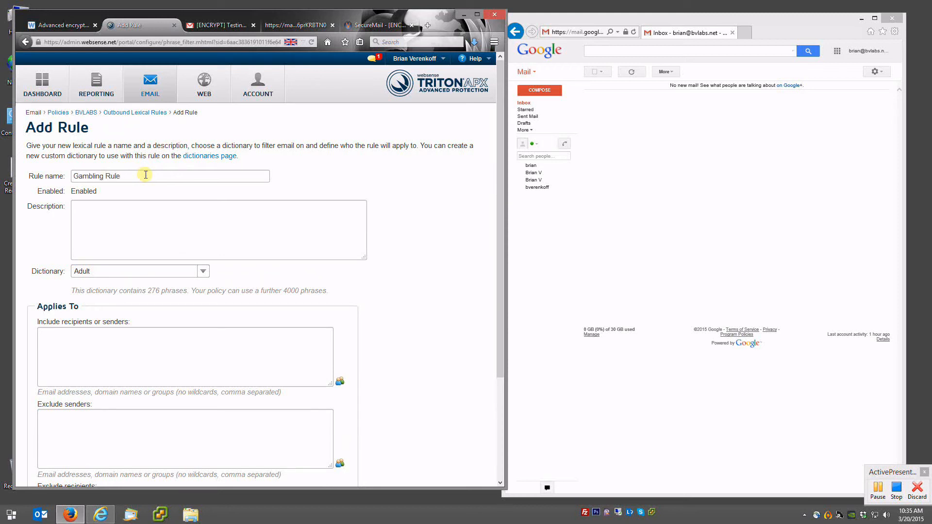
# - Try the Adult, Alcohol/Tobacco/Drugs and Finance dictionaries, then choose Gambling (47 phrases)
pyautogui.click(203, 272)
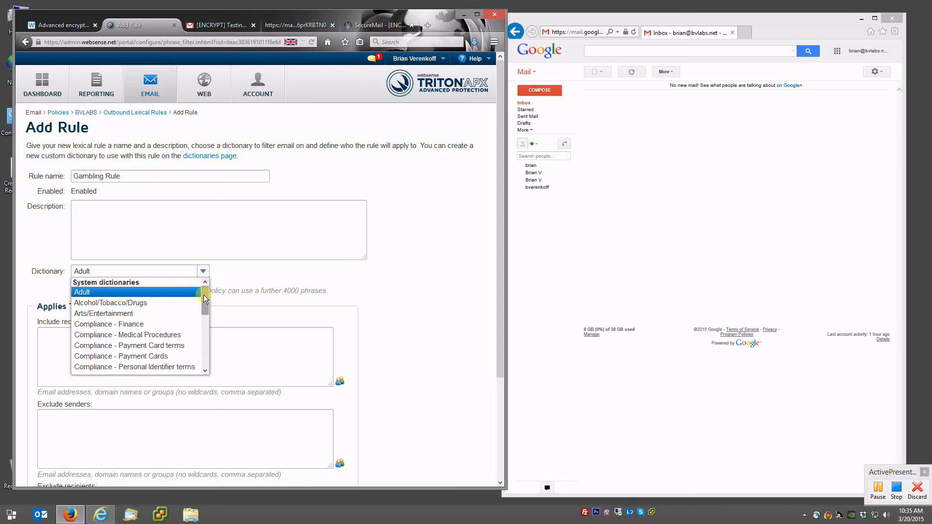
pyautogui.click(90, 294)
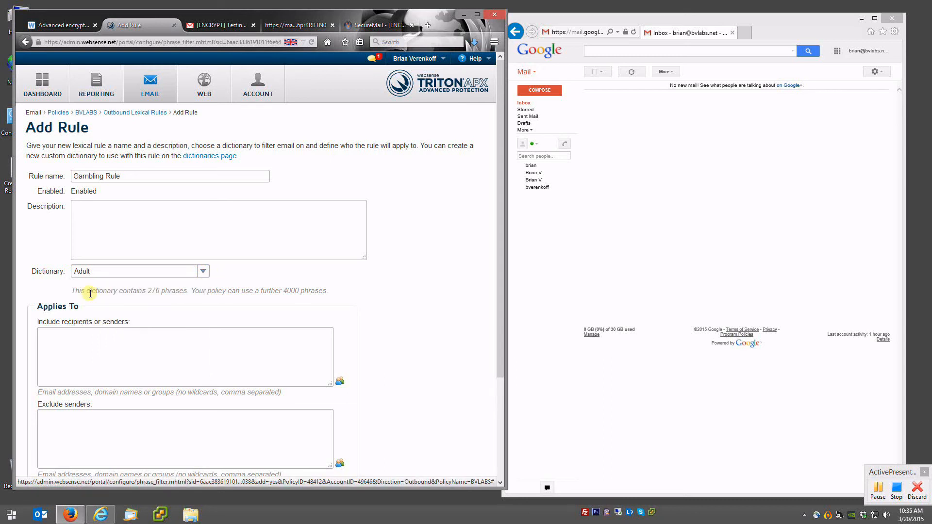
pyautogui.doubleClick(154, 290)
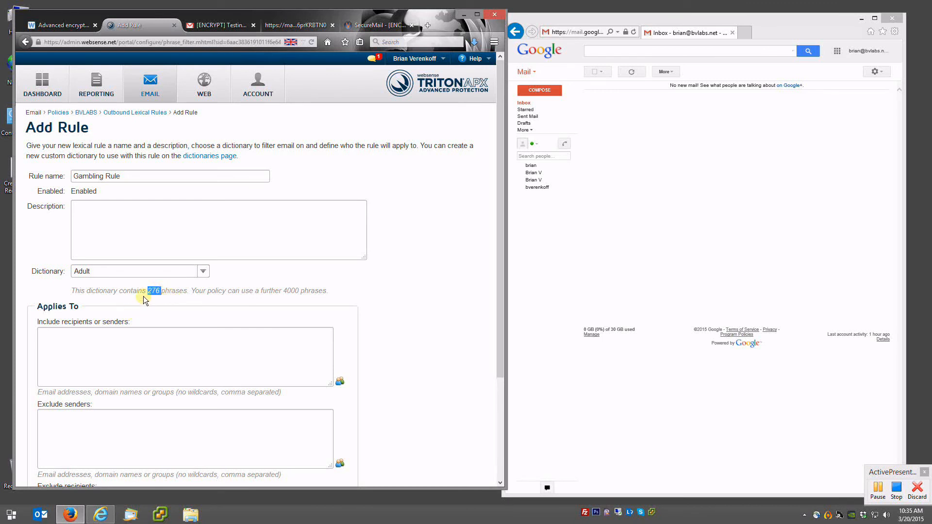
pyautogui.click(202, 270)
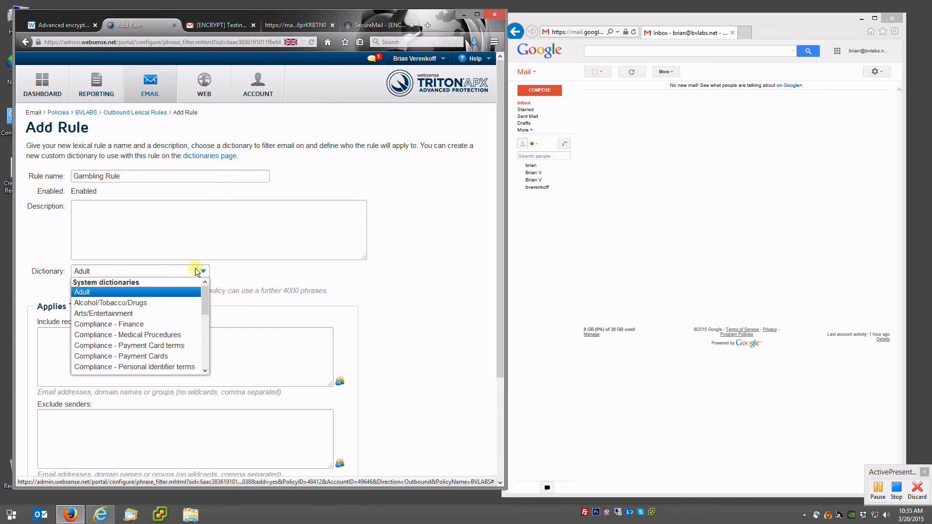
pyautogui.click(118, 303)
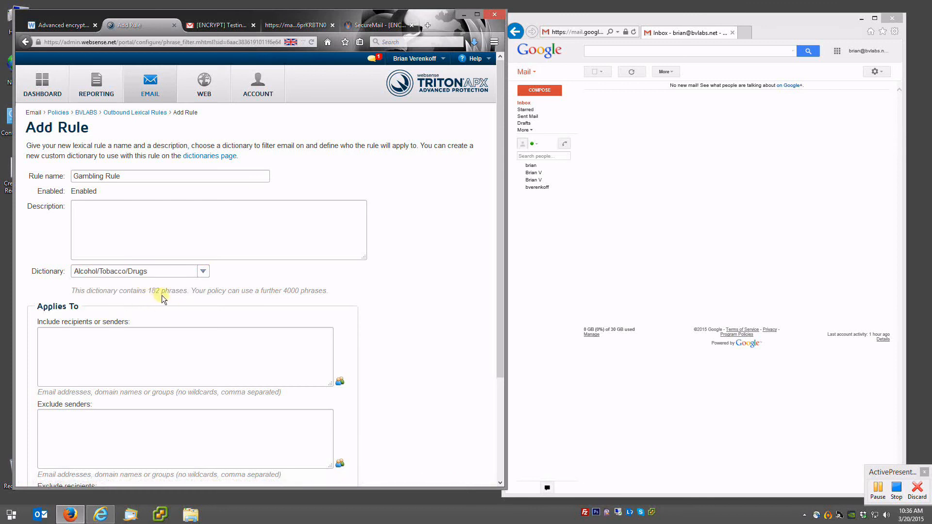
pyautogui.click(202, 270)
pyautogui.moveTo(207, 303); pyautogui.dragTo(206, 312)
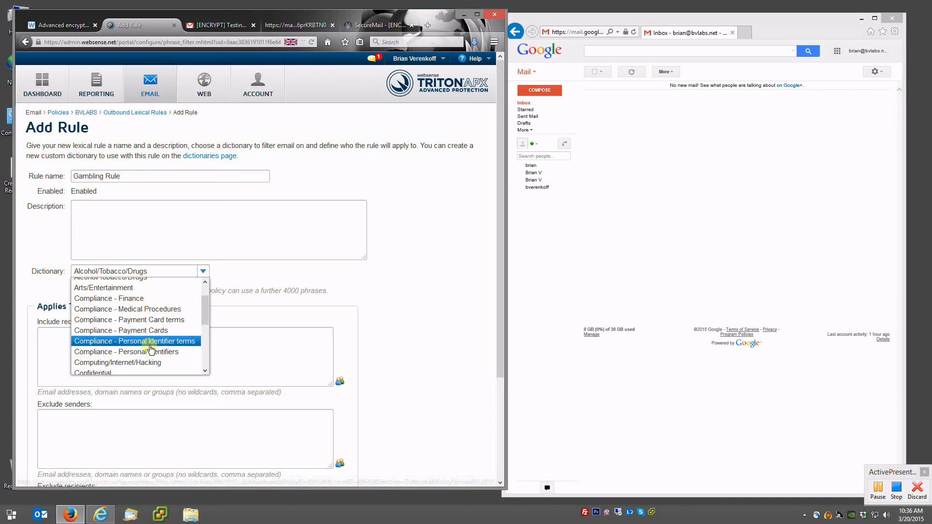
pyautogui.moveTo(202, 315); pyautogui.dragTo(203, 335)
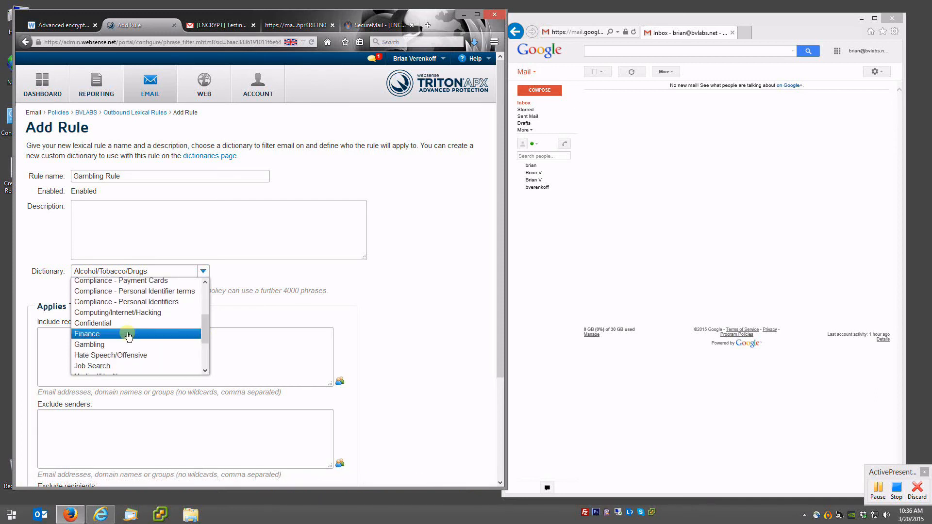
pyautogui.click(93, 334)
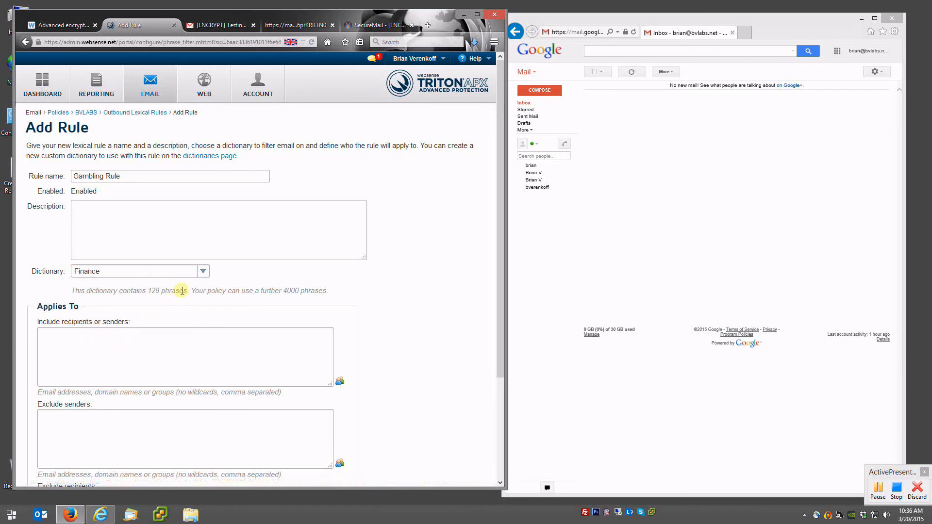
pyautogui.click(203, 271)
pyautogui.scroll(-3, 155, 330)
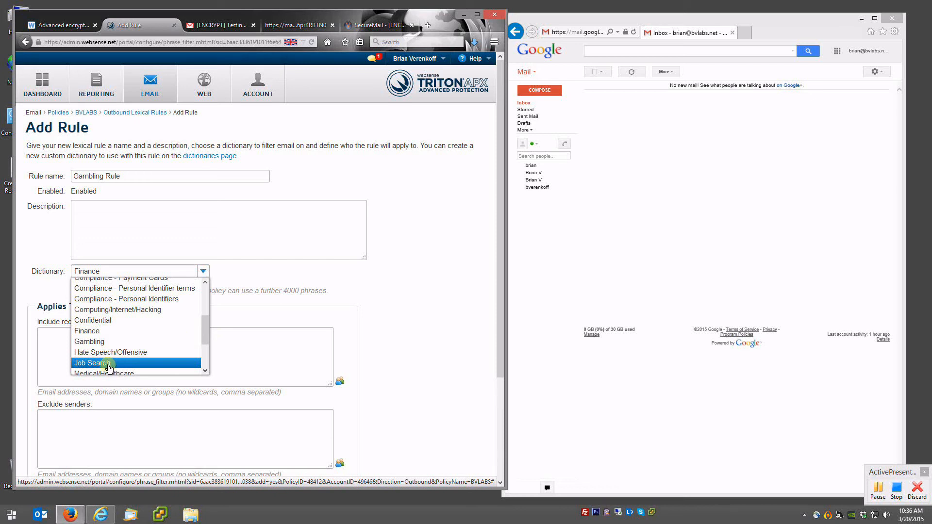
pyautogui.click(94, 342)
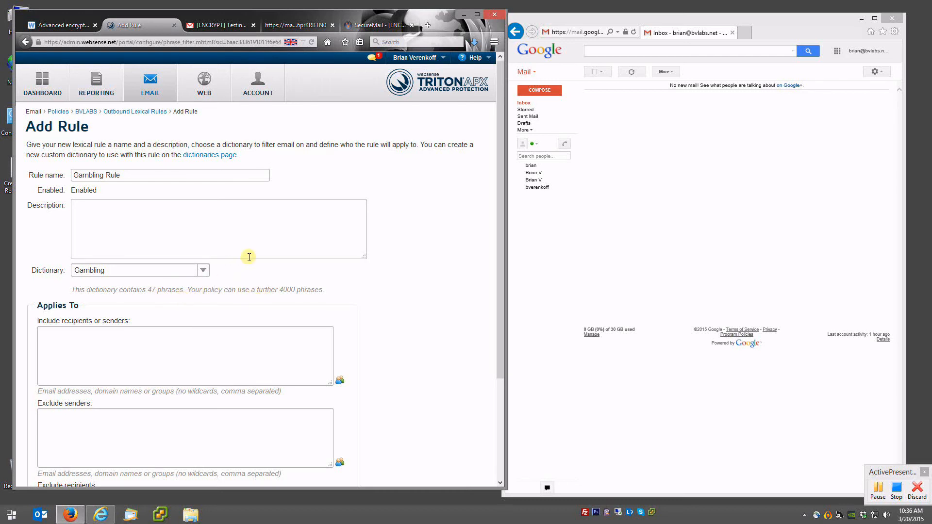
# - Apply the Gambling Rule to the Users group and submit it
pyautogui.scroll(-2, 247, 233)
pyautogui.scroll(-2, 81, 262)
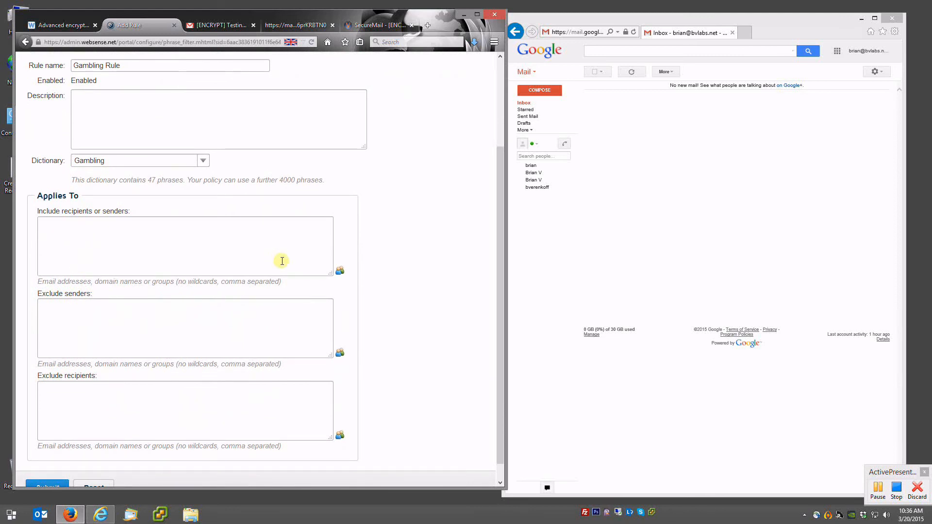
pyautogui.click(340, 270)
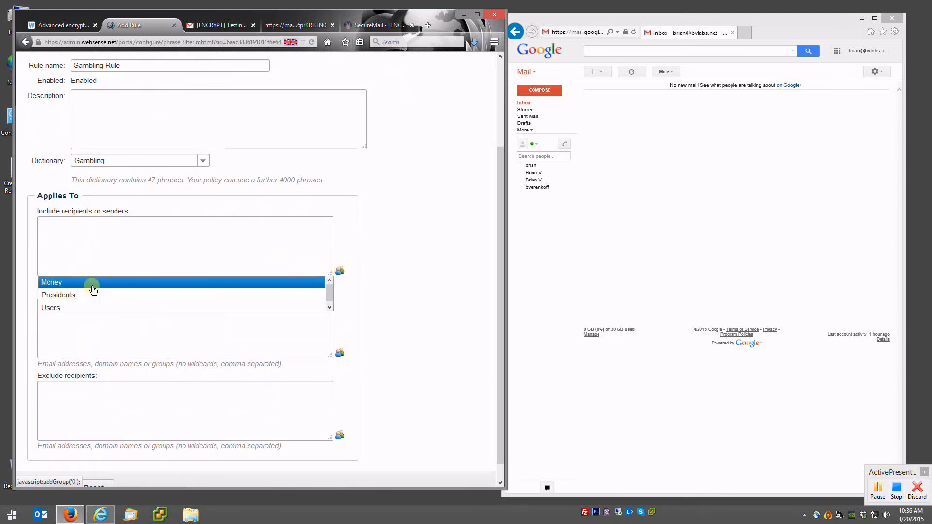
pyautogui.click(51, 307)
pyautogui.scroll(-1, 73, 265)
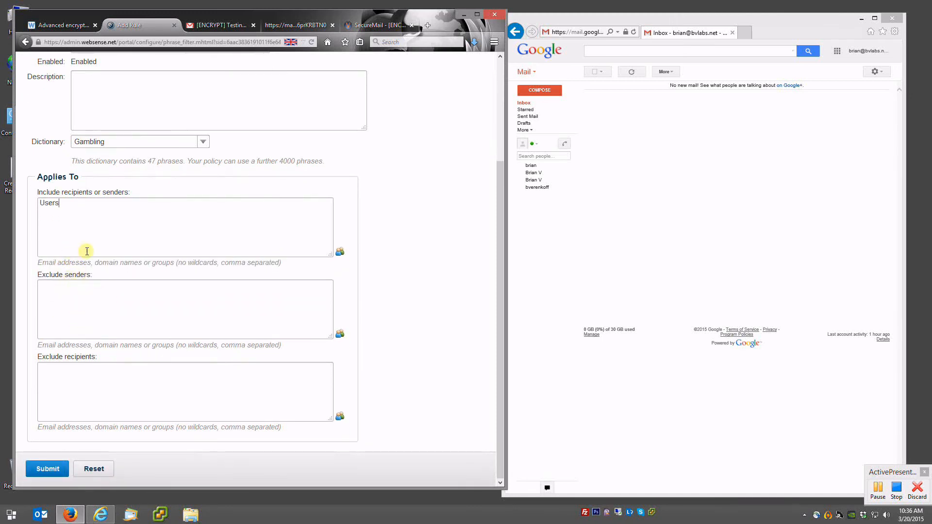
pyautogui.scroll(5, 109, 230)
pyautogui.scroll(-5, 109, 234)
pyautogui.click(49, 468)
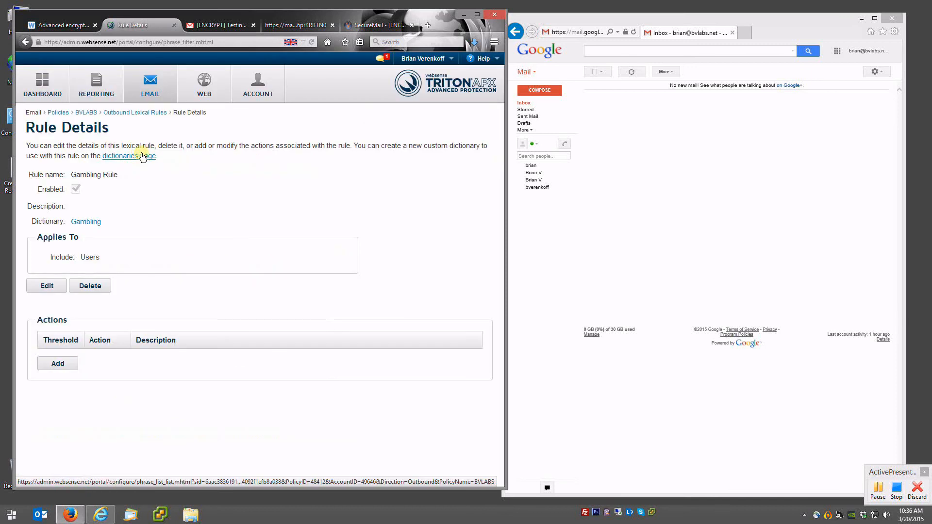
# - Give the Gambling Rule an Encrypt action at threshold 1.6 and save it
pyautogui.click(61, 365)
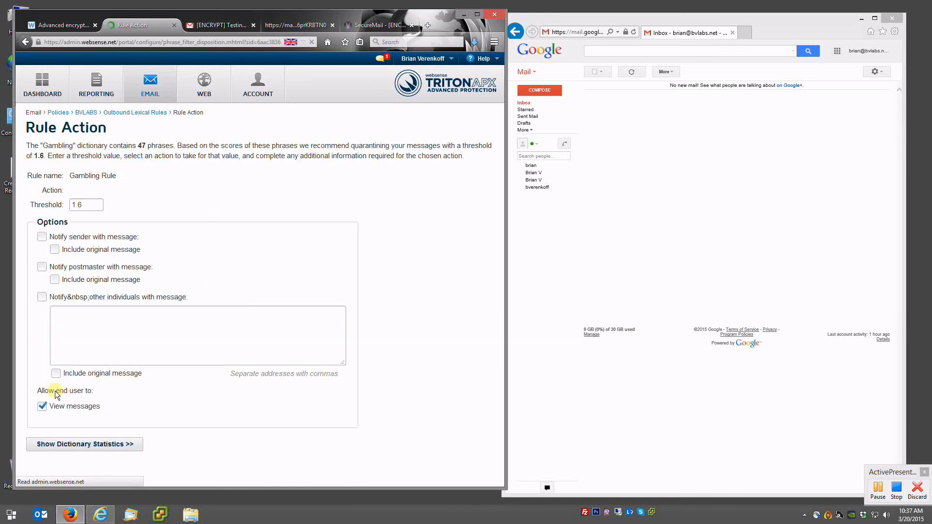
pyautogui.click(148, 204)
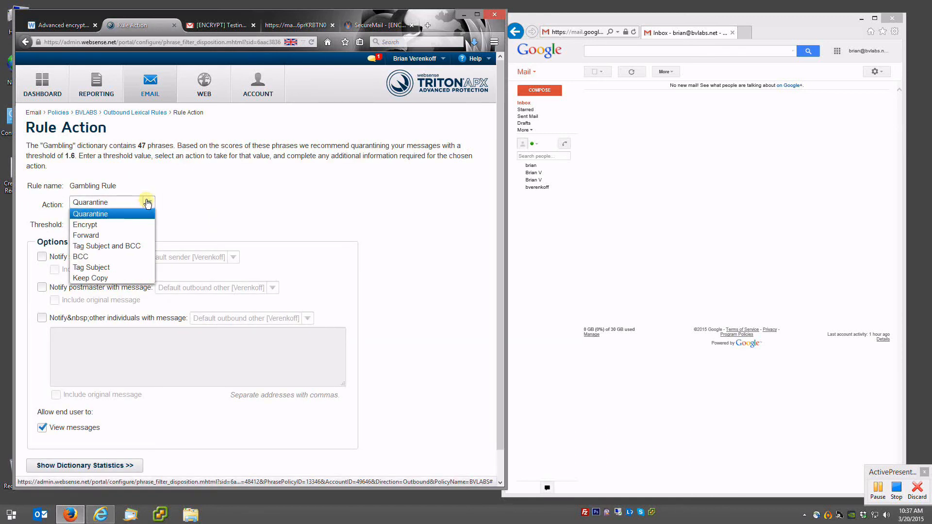
pyautogui.click(92, 227)
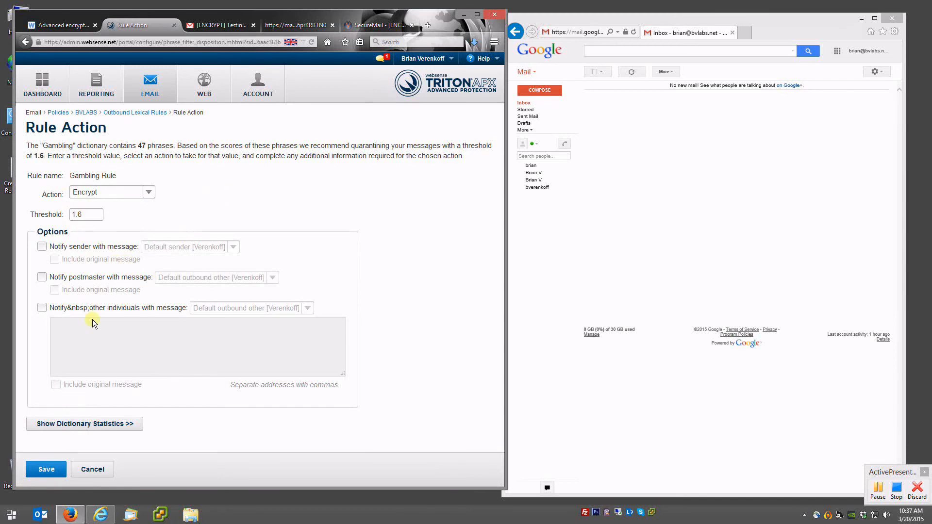
pyautogui.click(96, 423)
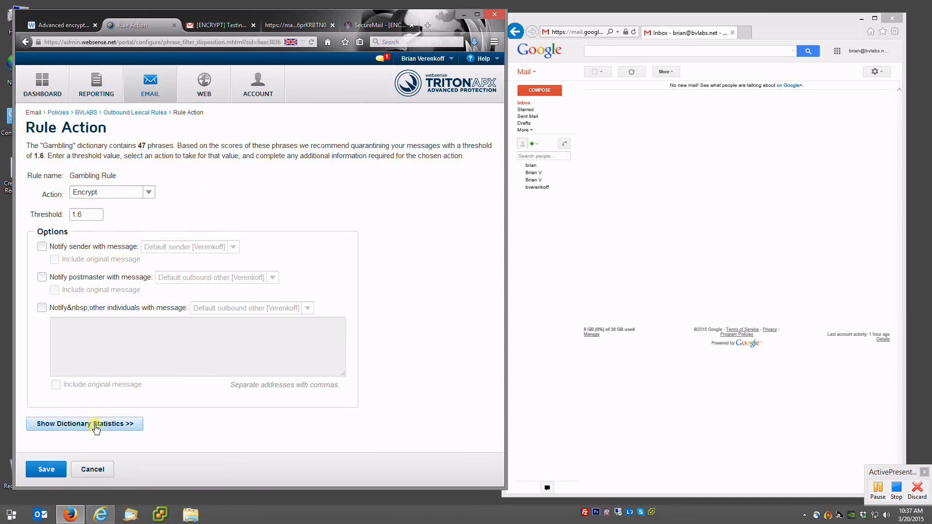
pyautogui.scroll(-4, 179, 232)
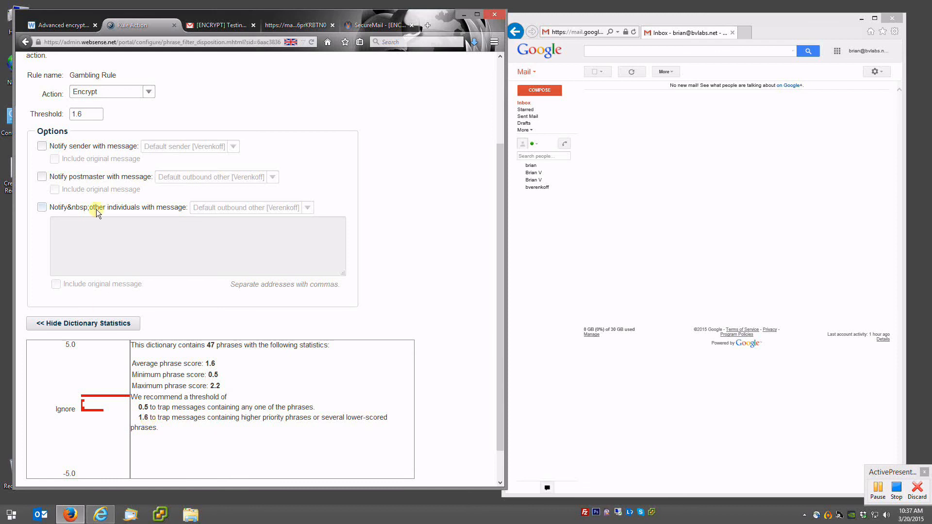
pyautogui.scroll(-1, 160, 291)
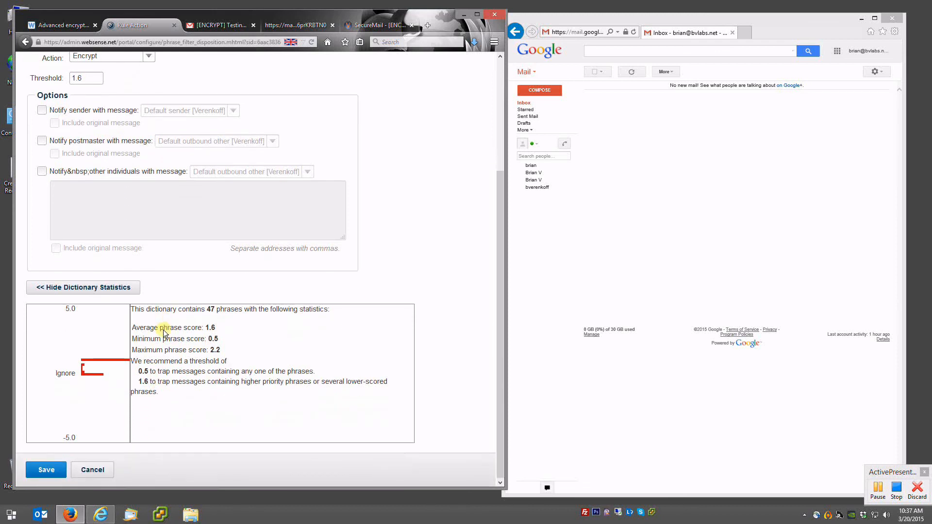
pyautogui.click(53, 477)
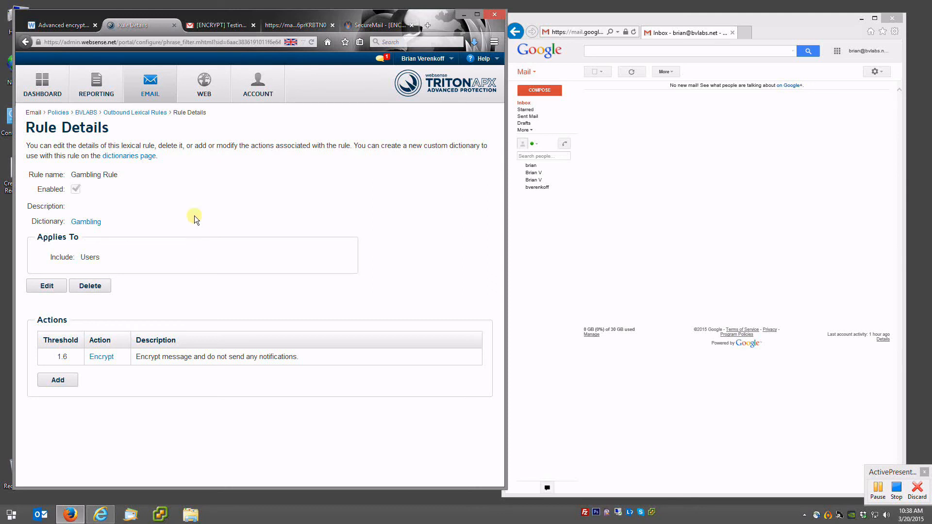
pyautogui.click(146, 113)
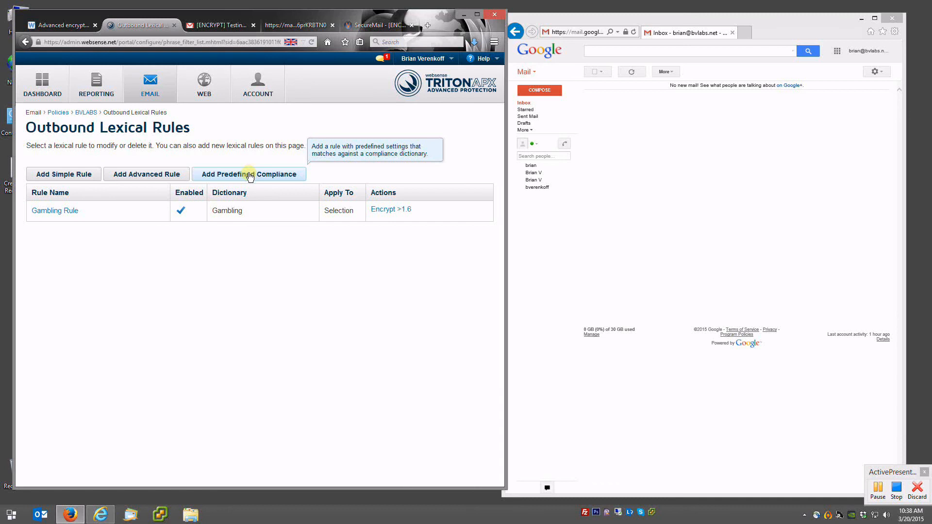
# - Add the predefined PCI Compliance rule and view its Payment Cards rule details
pyautogui.click(250, 174)
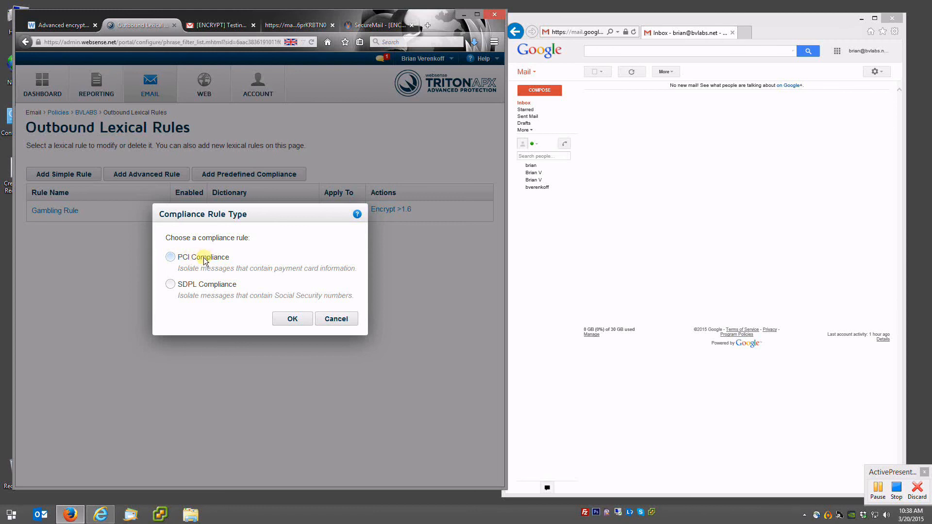
pyautogui.click(170, 256)
pyautogui.click(290, 321)
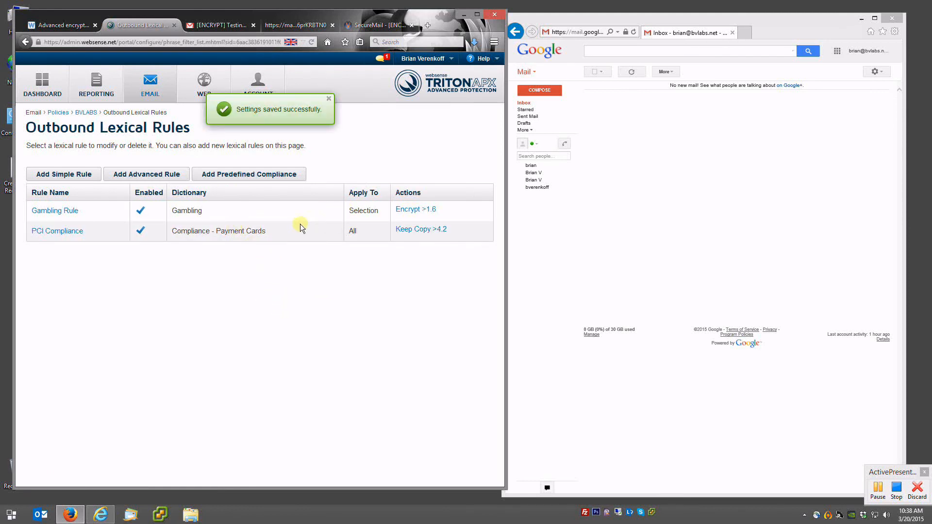
pyautogui.click(56, 231)
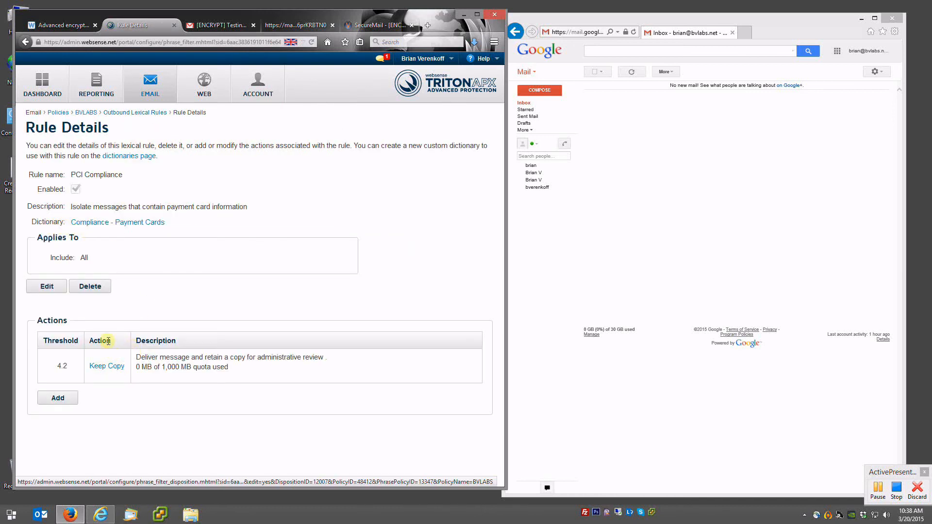
# - Change the PCI Compliance rule's Keep Copy action to Encrypt above threshold 4.2 and save
pyautogui.click(104, 367)
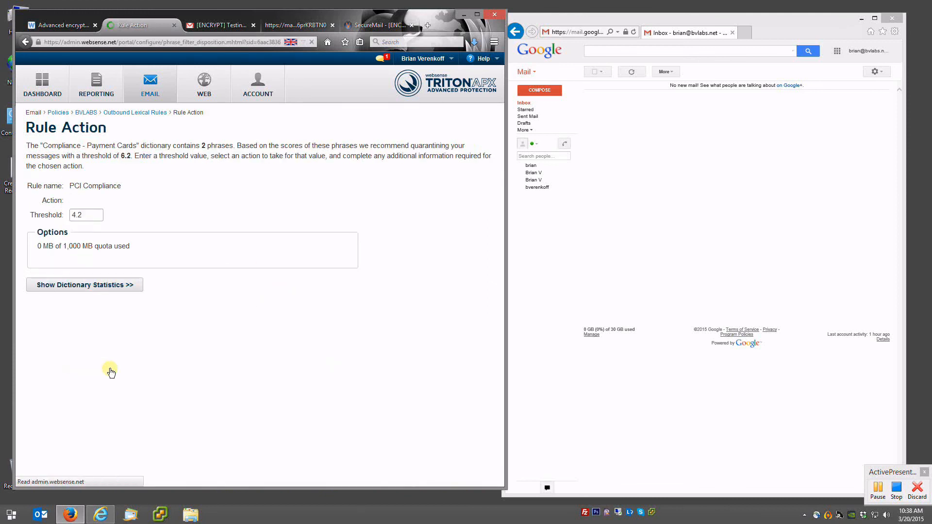
pyautogui.click(123, 203)
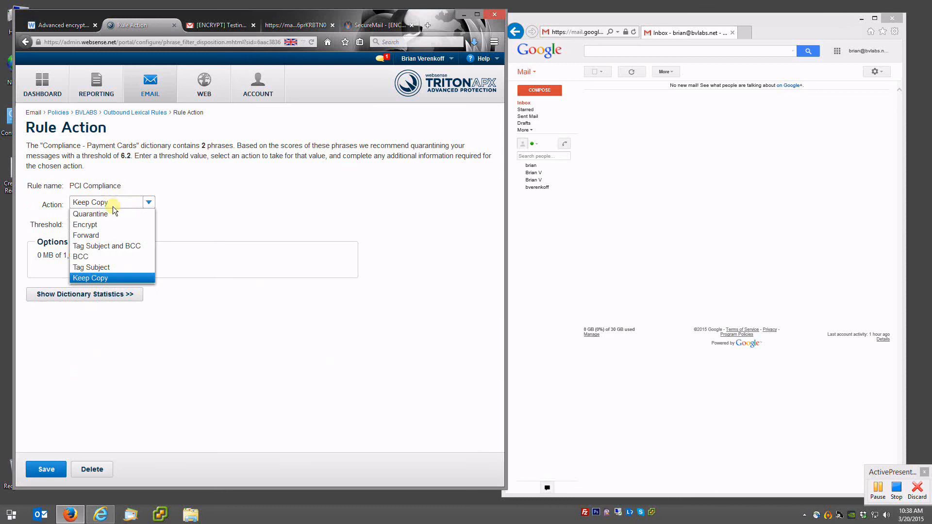
pyautogui.click(93, 226)
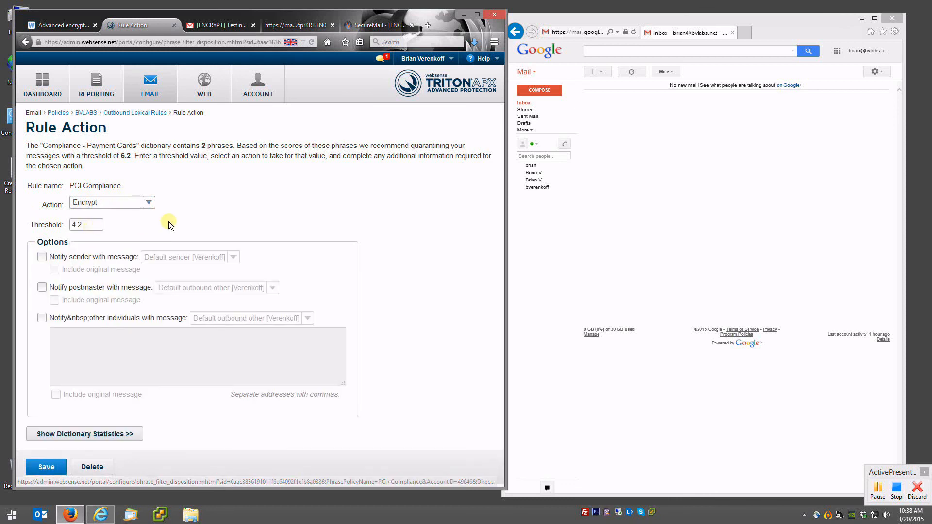
pyautogui.click(96, 434)
pyautogui.scroll(-2, 146, 383)
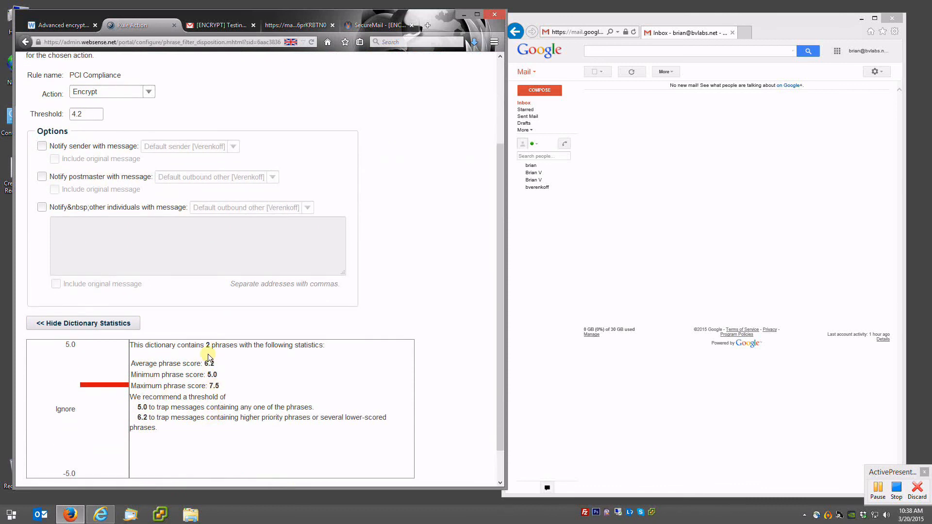
pyautogui.scroll(-1, 208, 358)
pyautogui.click(45, 468)
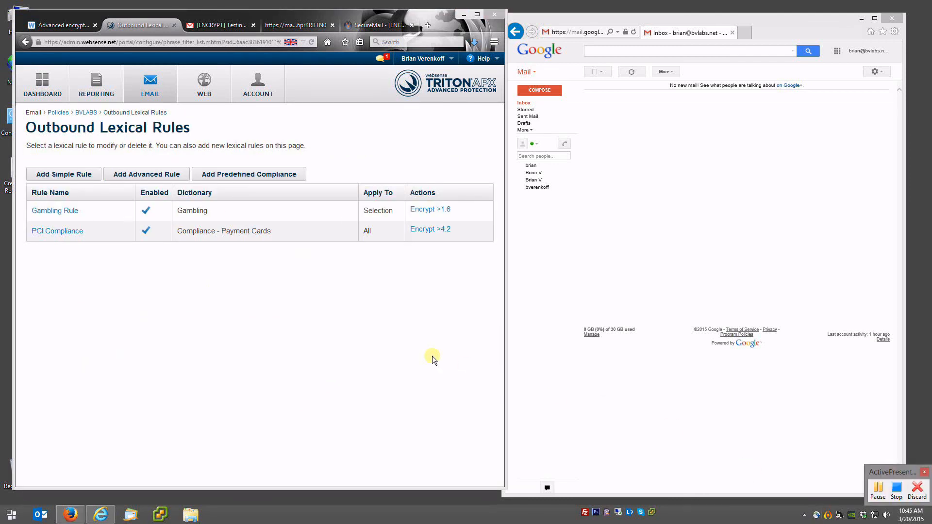
# - Compose a Gmail message to the suggested recipient: subject 'Here's your receipt', body 'Here's the payment info'
pyautogui.click(575, 248)
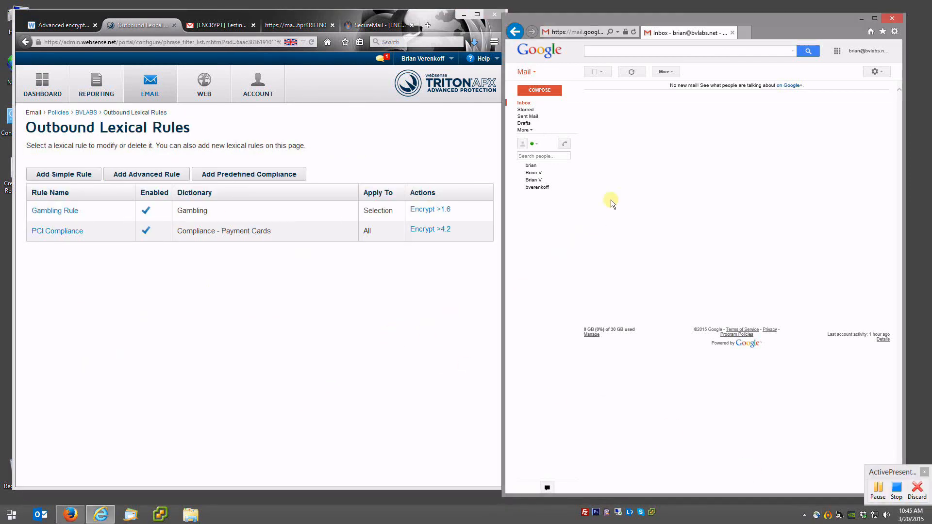
pyautogui.click(539, 91)
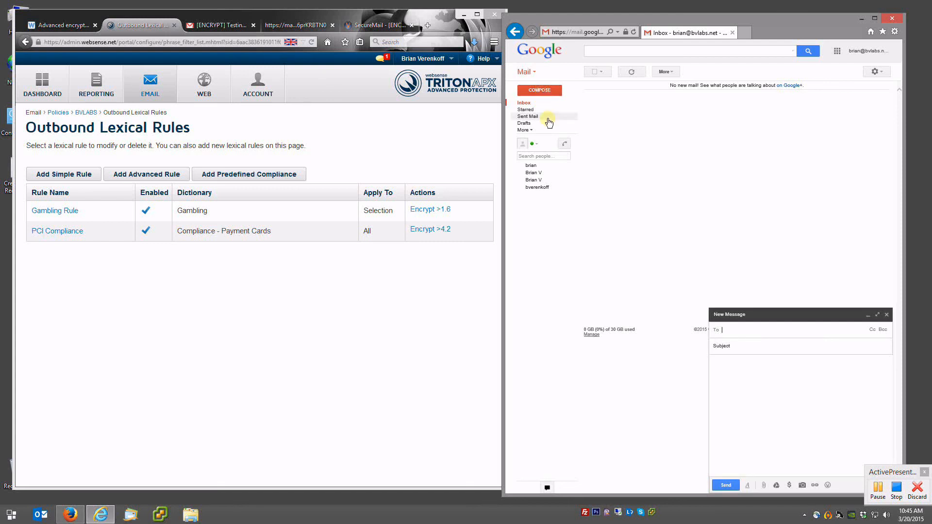
pyautogui.write('bvere')
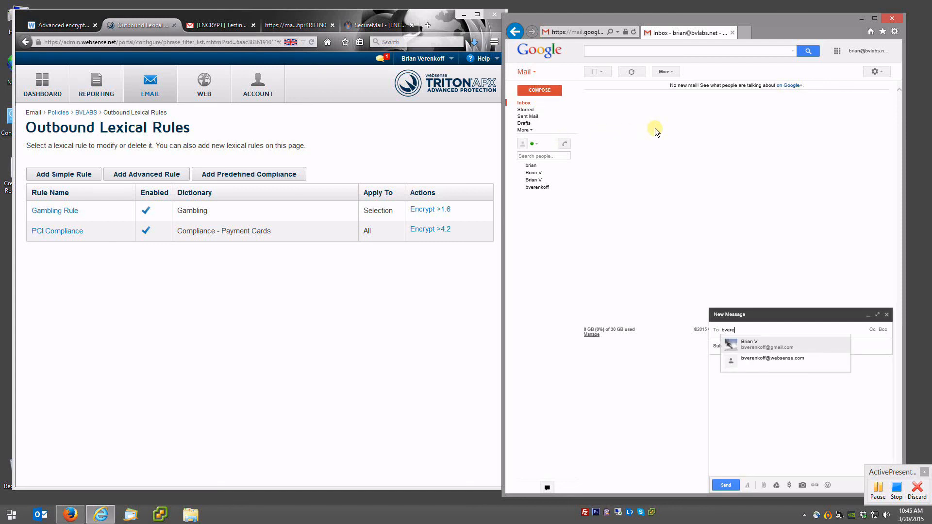
pyautogui.press('Return')
pyautogui.press('Tab')
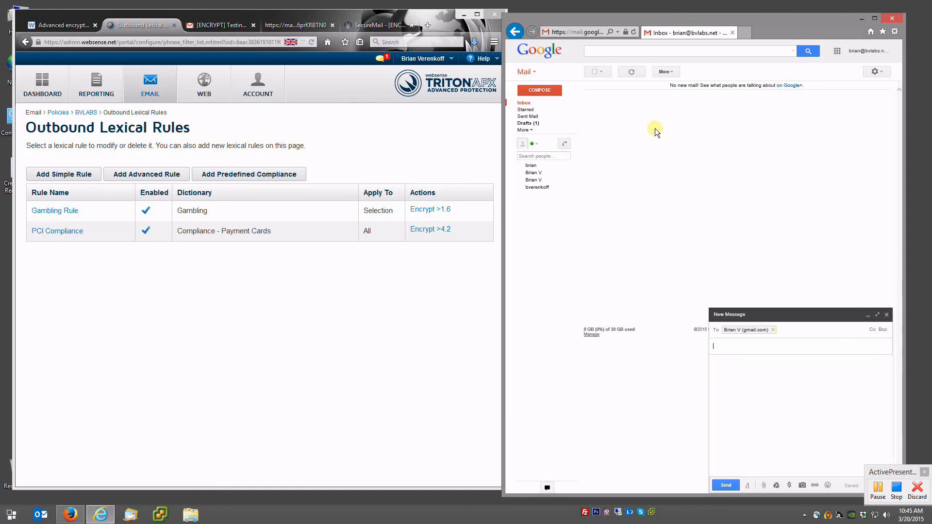
pyautogui.write("Here's your receipt")
pyautogui.press('Tab')
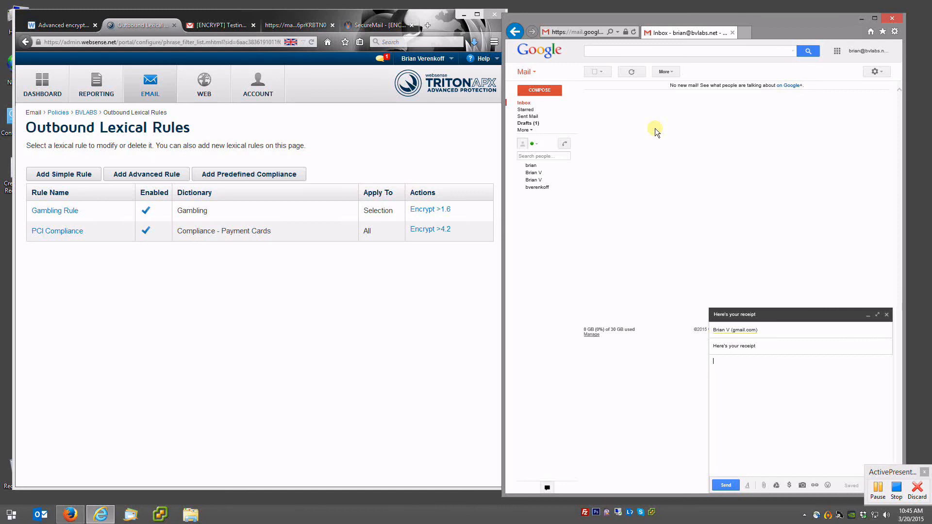
pyautogui.write("Here's the payment info.")
# - Attach Credit Card Receipt.txt and send the email
pyautogui.click(764, 485)
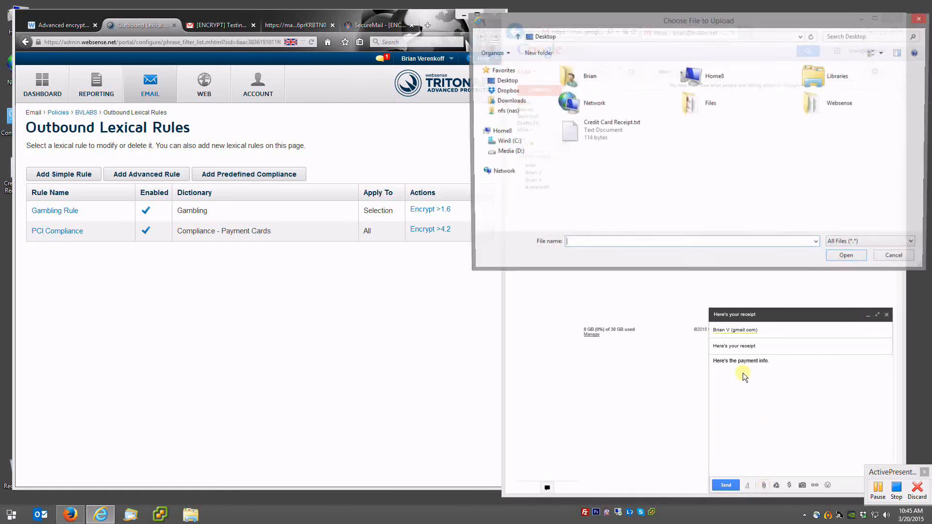
pyautogui.click(586, 135)
pyautogui.click(849, 258)
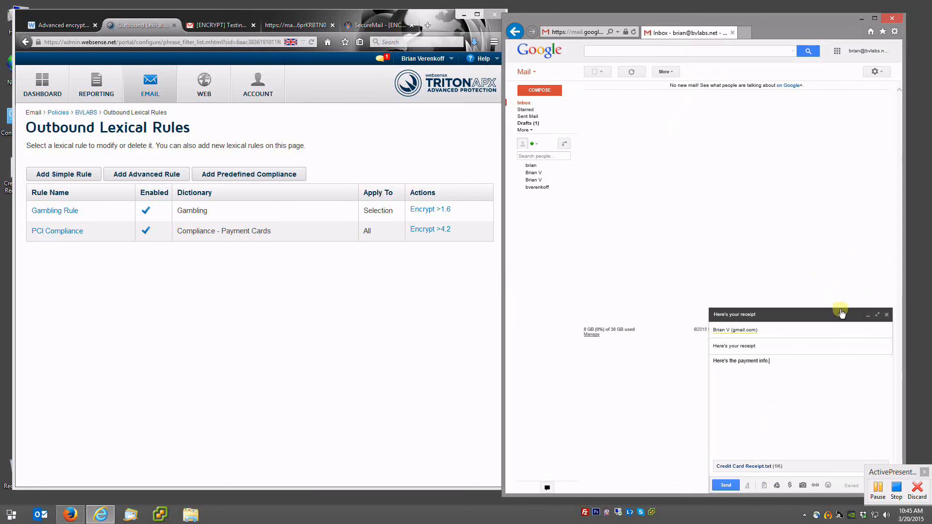
pyautogui.click(726, 485)
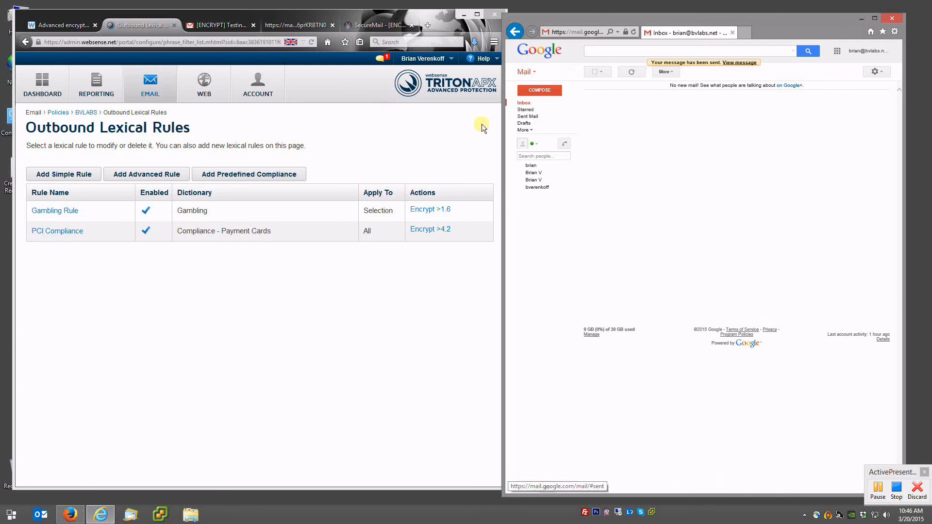
# - Close the leftover SecureMail pages and return to the recipient's Gmail inbox
pyautogui.click(216, 26)
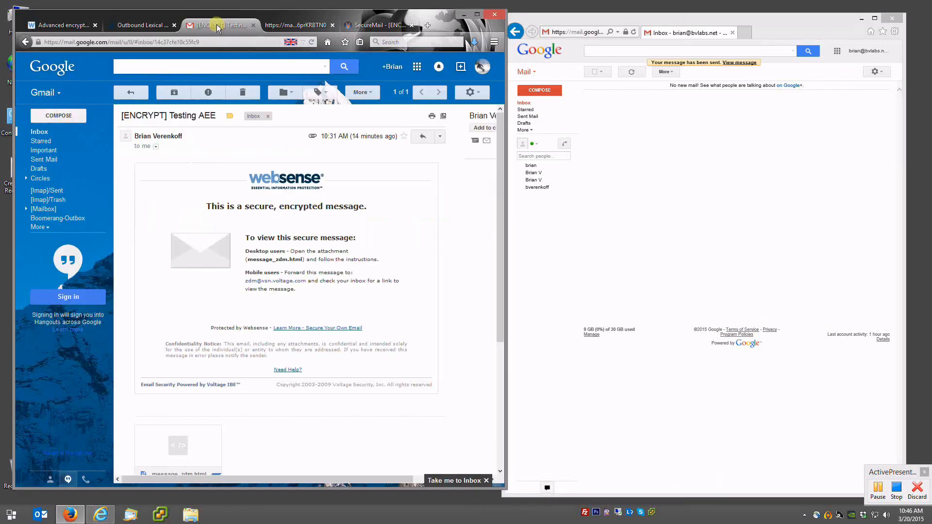
pyautogui.click(332, 25)
pyautogui.click(333, 24)
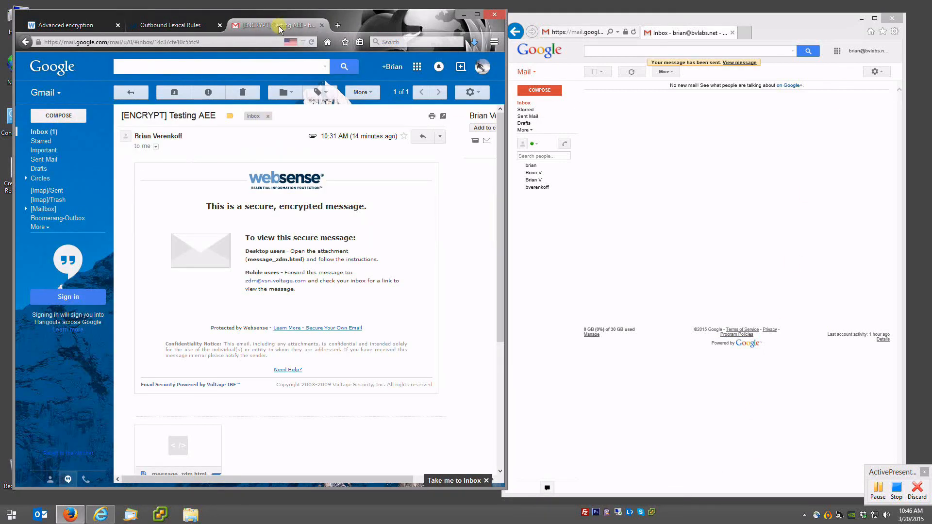
pyautogui.click(49, 131)
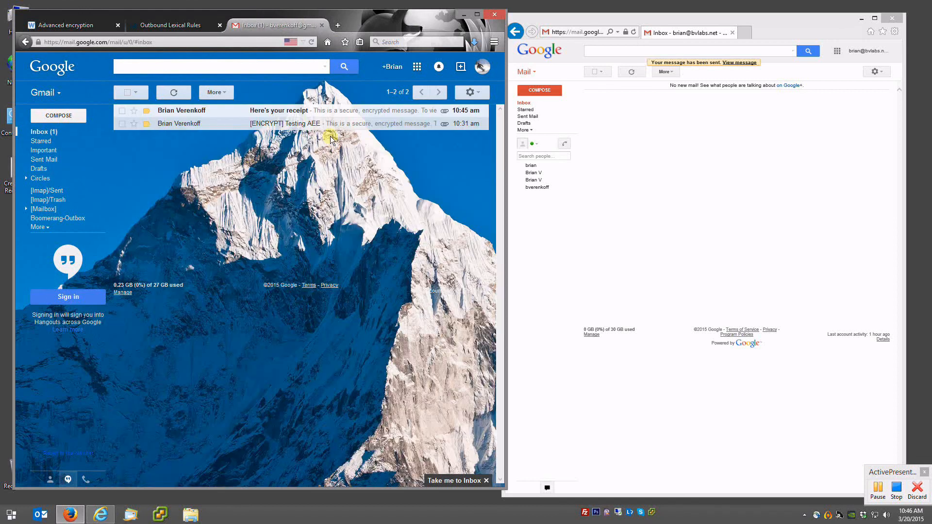
# - Open 'Here's your receipt' and its message_zdm.html attachment, then confirm reading it via SecureMail
pyautogui.click(279, 114)
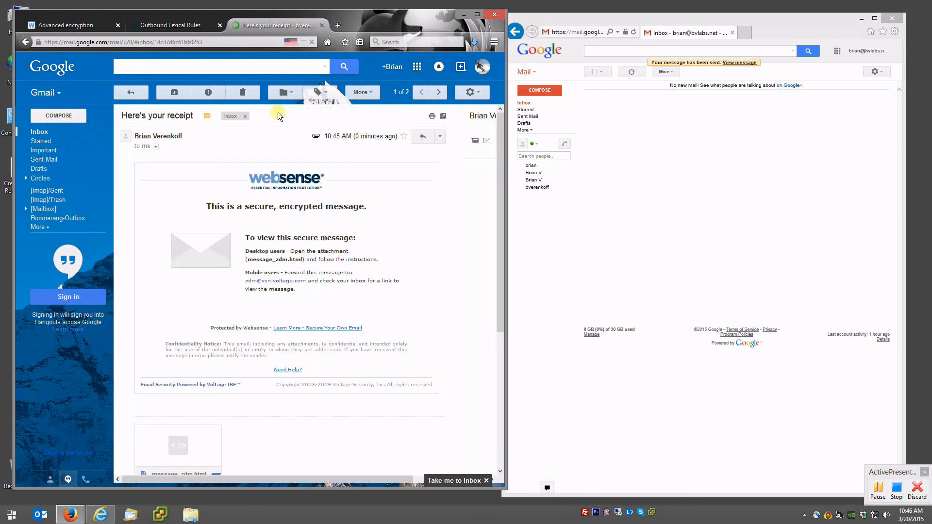
pyautogui.click(171, 438)
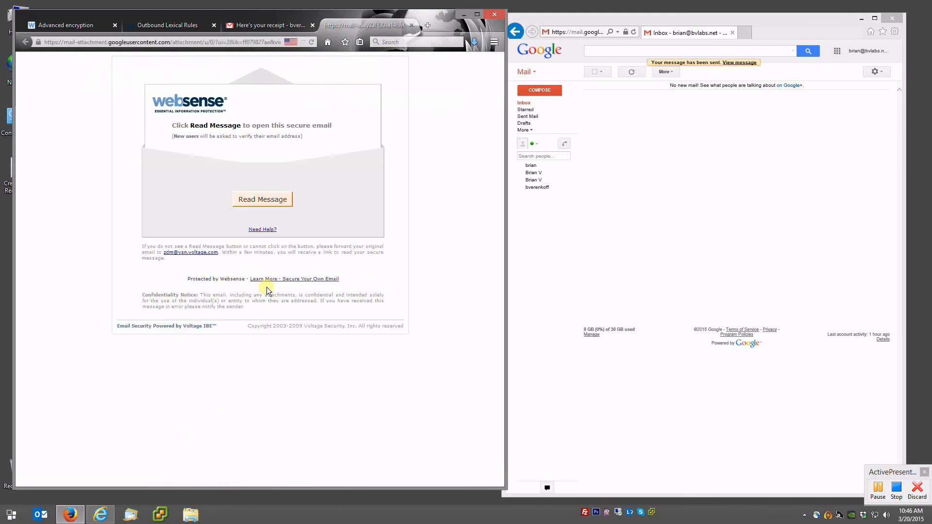
pyautogui.click(262, 200)
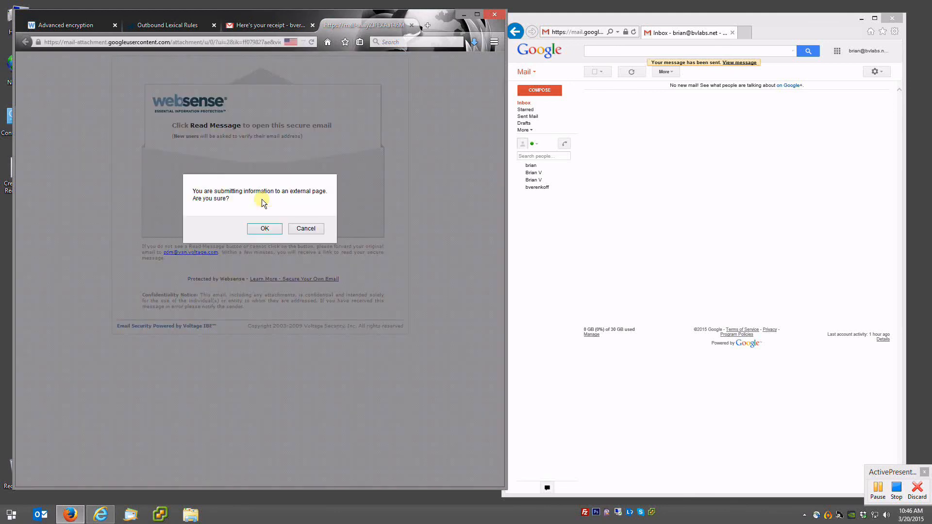
pyautogui.click(262, 229)
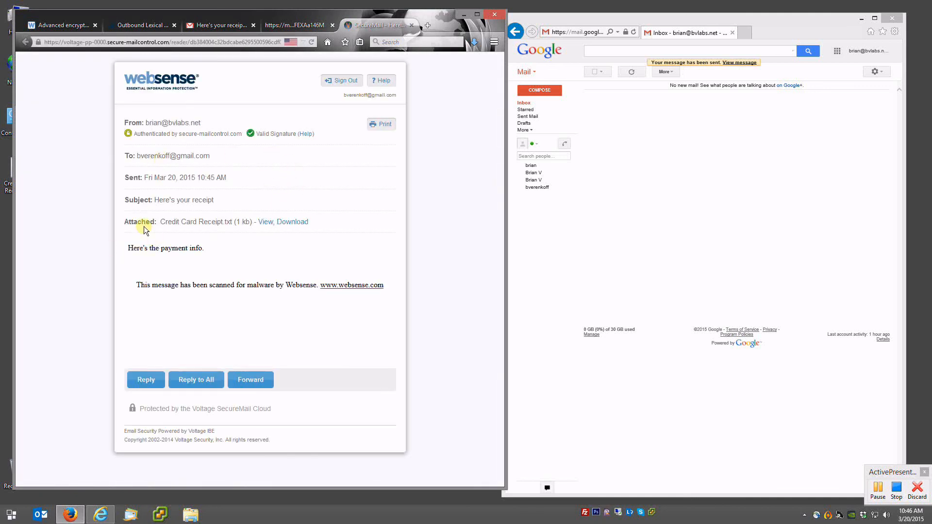
# - View the decrypted Credit Card Receipt.txt attachment, then close the preview
pyautogui.moveTo(146, 225); pyautogui.dragTo(195, 224)
pyautogui.click(195, 224)
pyautogui.click(266, 223)
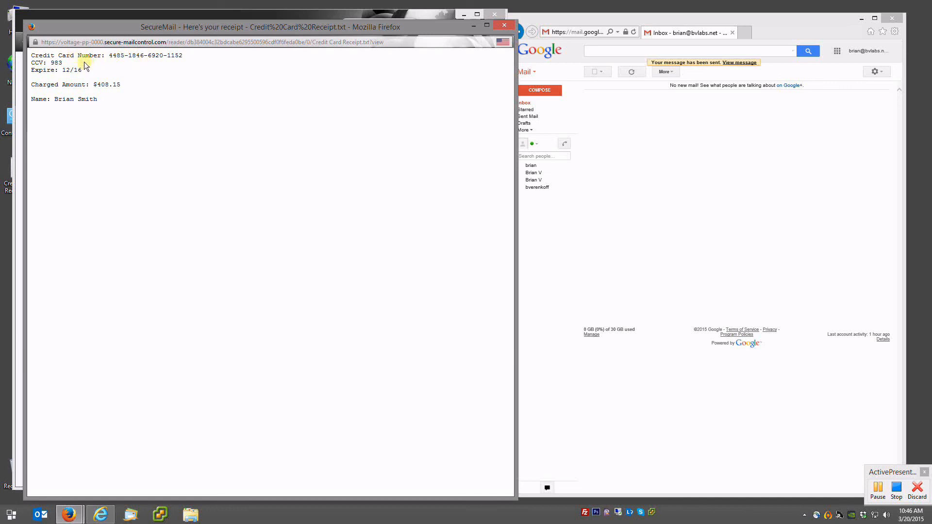
pyautogui.moveTo(62, 55); pyautogui.dragTo(126, 100)
pyautogui.click(127, 100)
pyautogui.click(504, 26)
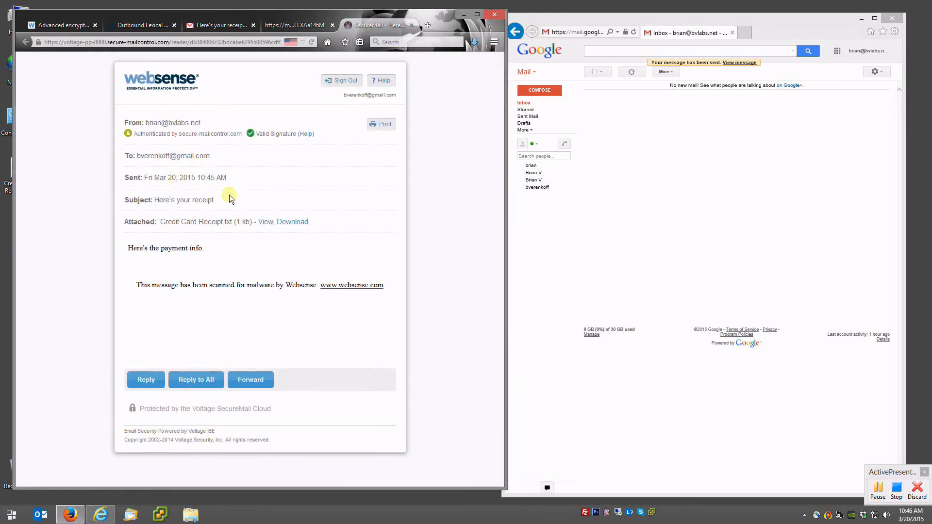
# - Send a secure reply saying 'I didn't authorize that amount.'
pyautogui.click(147, 380)
pyautogui.click(195, 271)
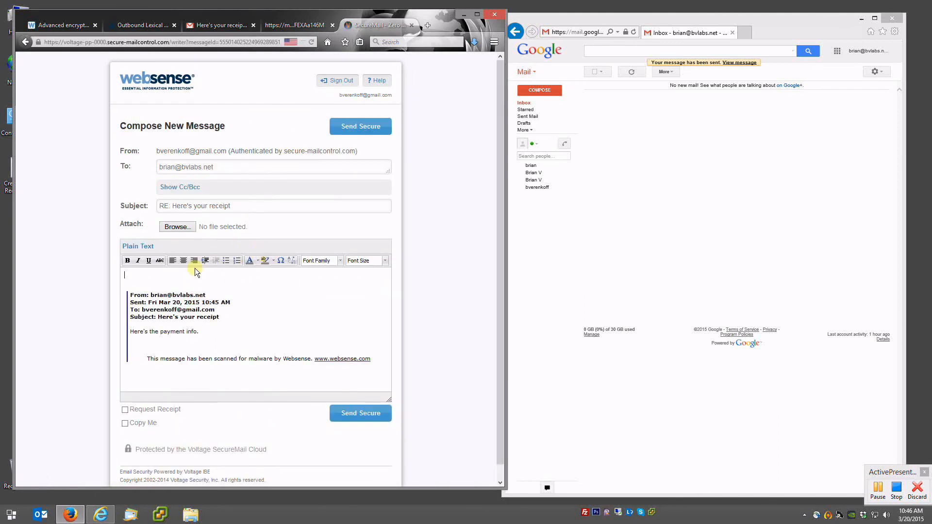
pyautogui.write("I didn't authorize that amount.")
pyautogui.click(376, 415)
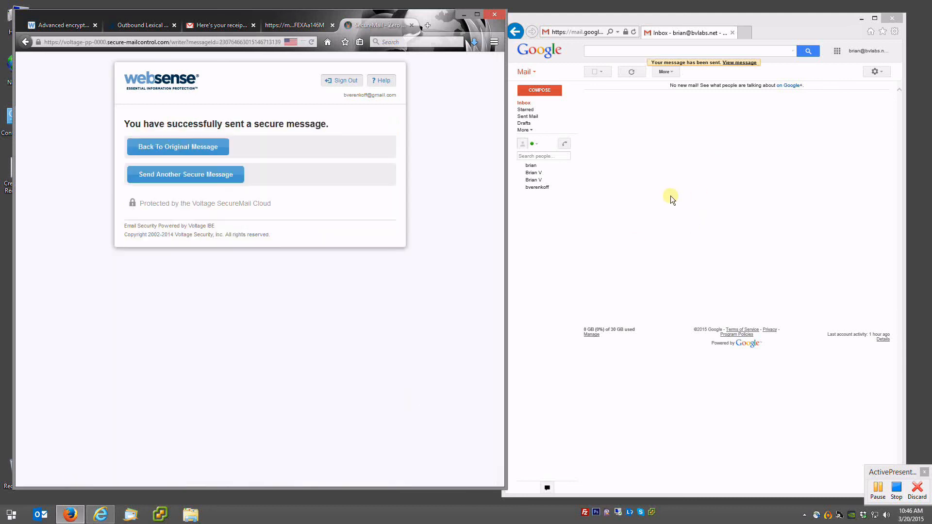
# - Refresh the sender's Gmail inbox and open the decrypted 'Here's your receipt' reply
pyautogui.click(662, 187)
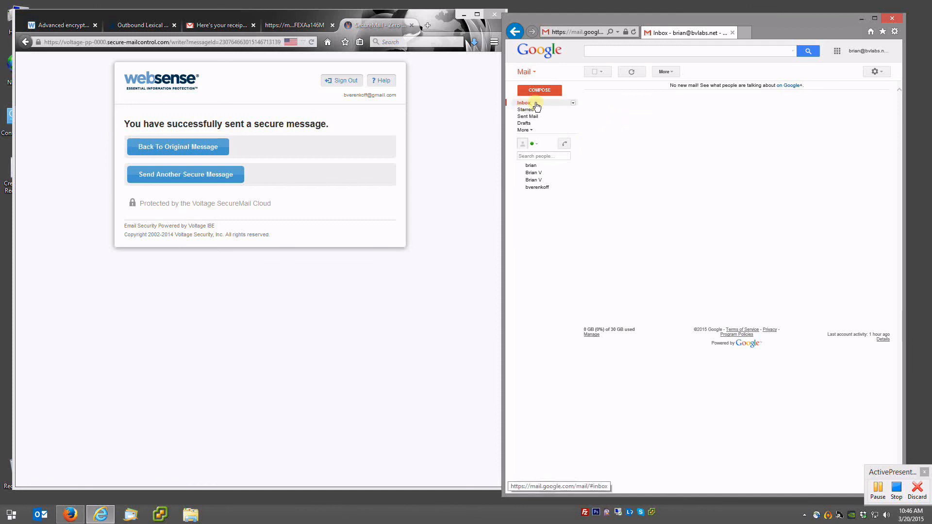
pyautogui.click(630, 71)
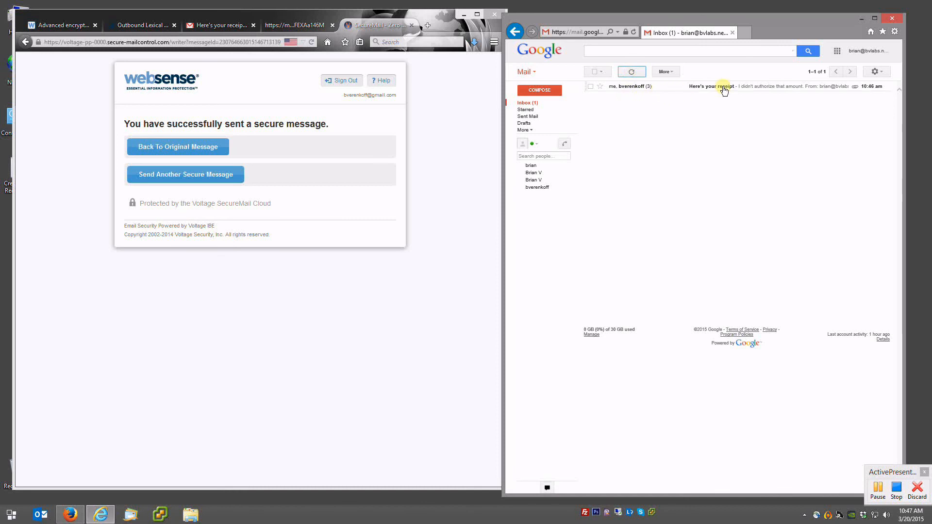
pyautogui.click(722, 88)
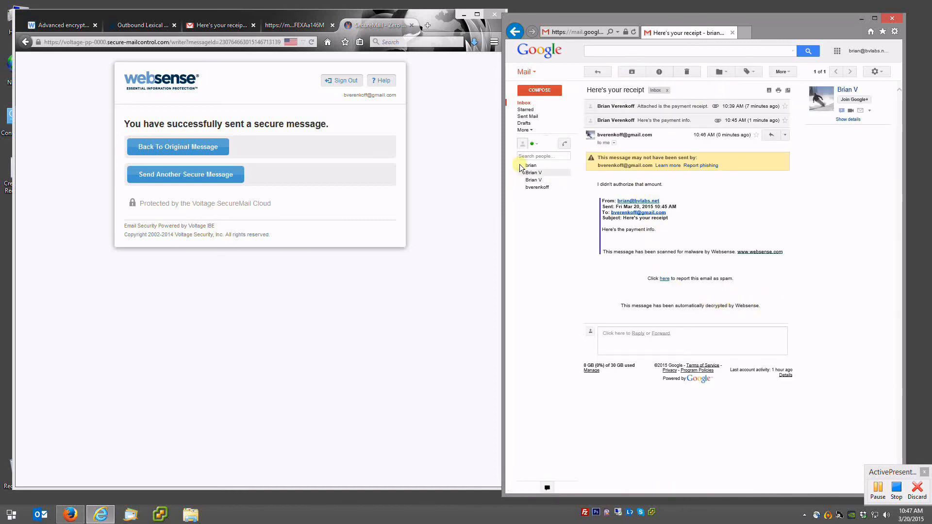
# - Send 'Test Email' reading 'This is a test.' to the gmail.com recipient and refresh their inbox
pyautogui.click(206, 25)
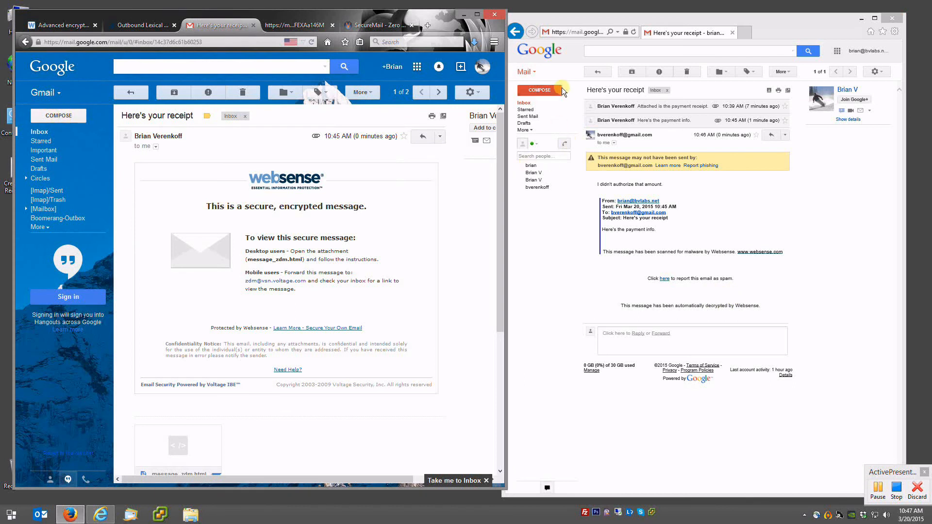
pyautogui.click(539, 90)
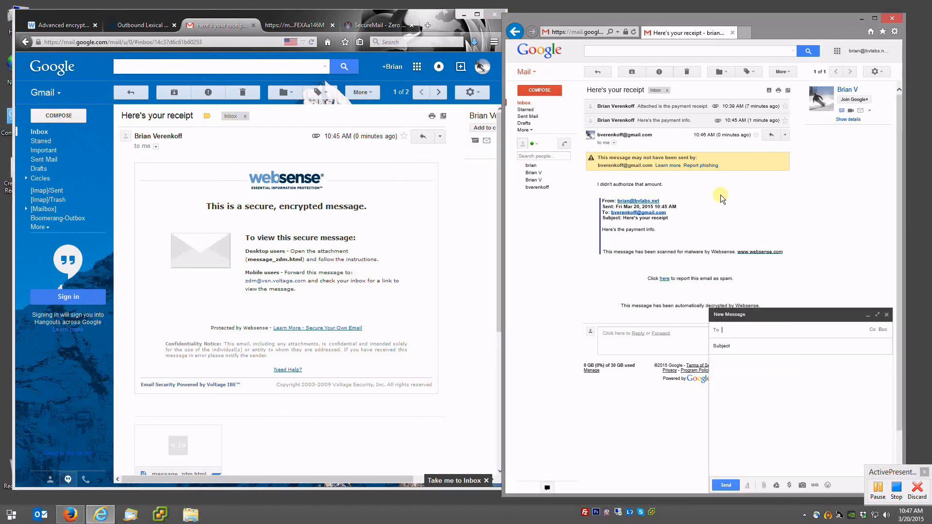
pyautogui.press('Tab')
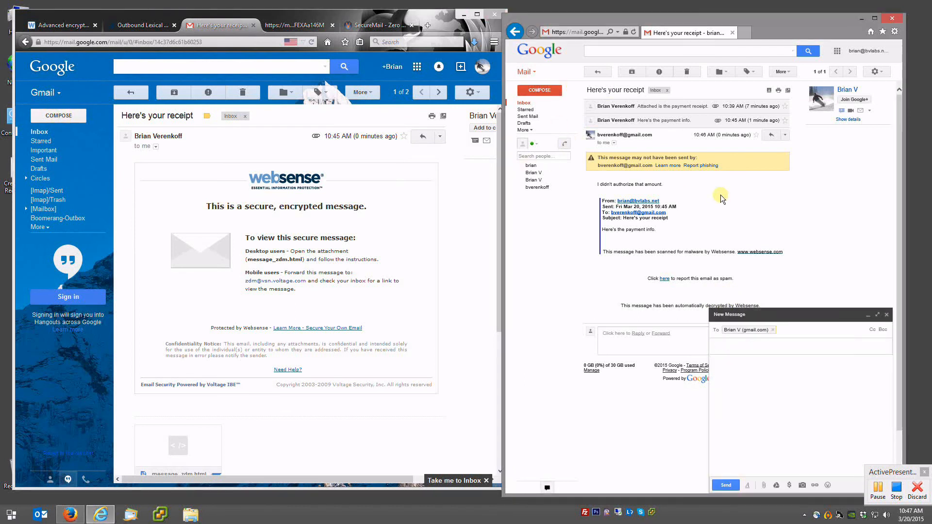
pyautogui.press('Tab')
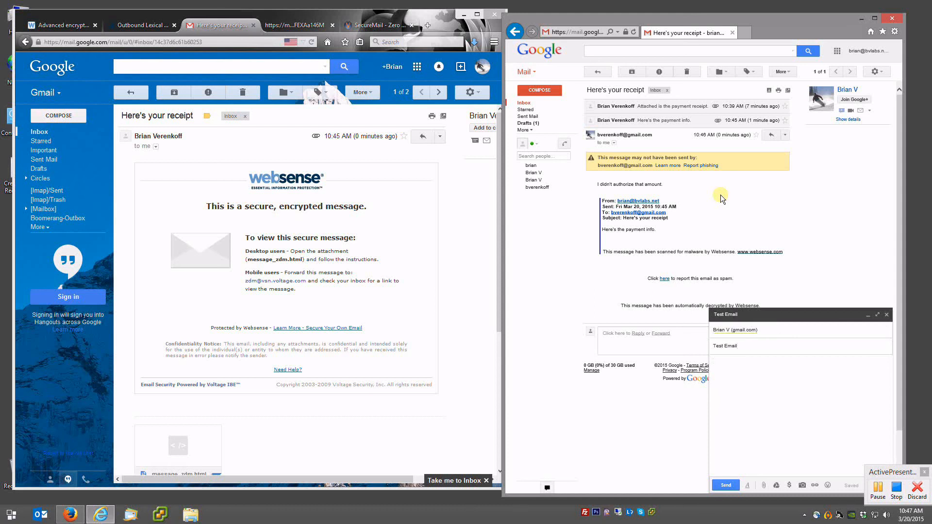
pyautogui.click(728, 485)
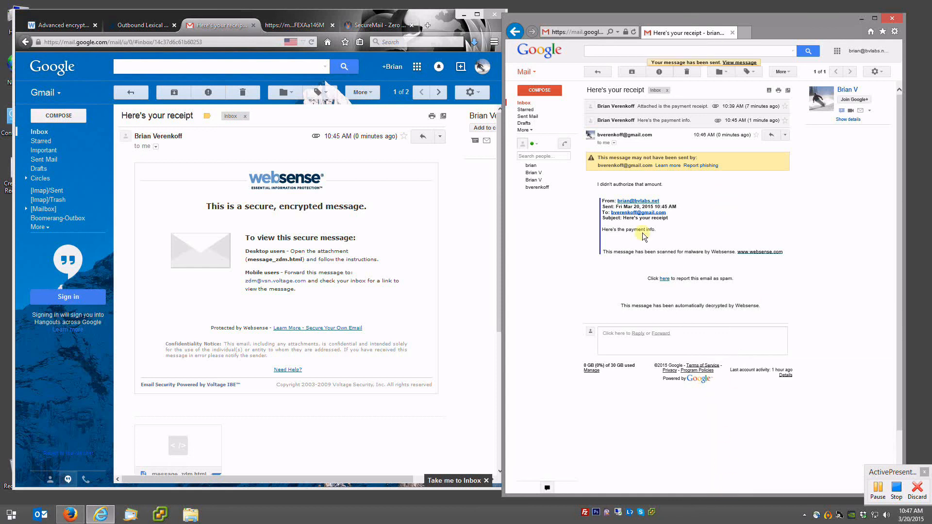
pyautogui.click(40, 132)
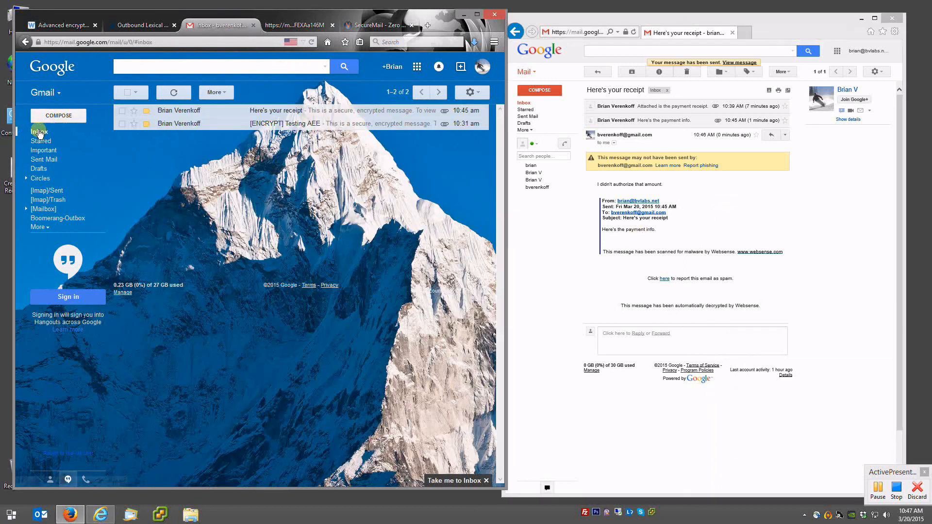
pyautogui.click(175, 94)
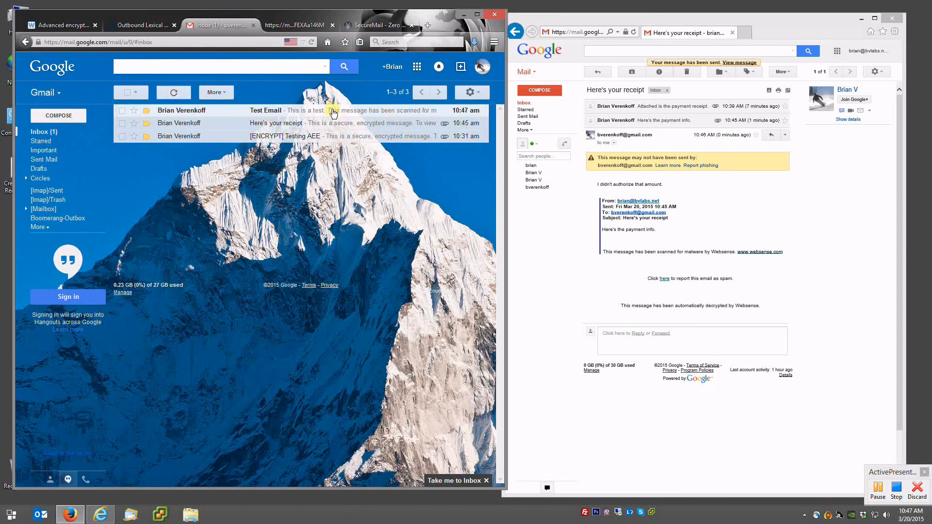
# - Open the newly arrived Test Email, then bring up the Word document from the taskbar
pyautogui.click(333, 112)
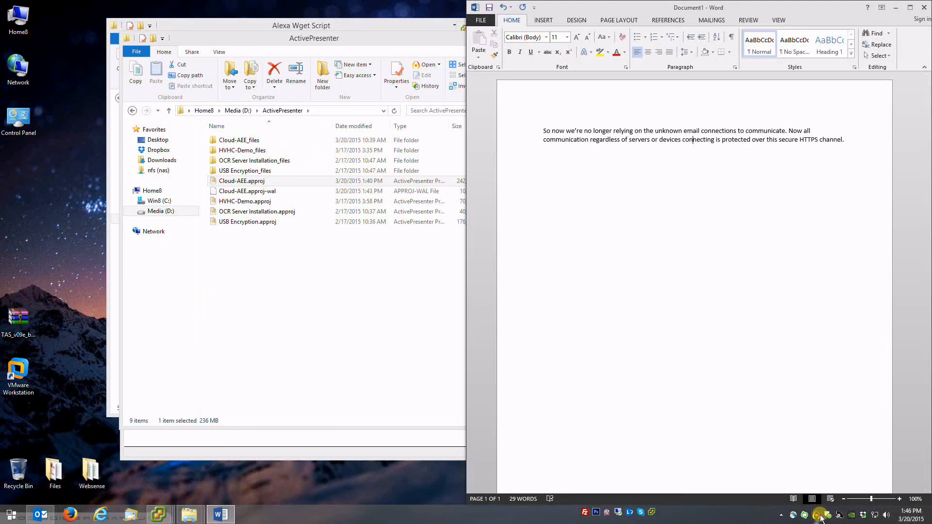
pyautogui.click(818, 515)
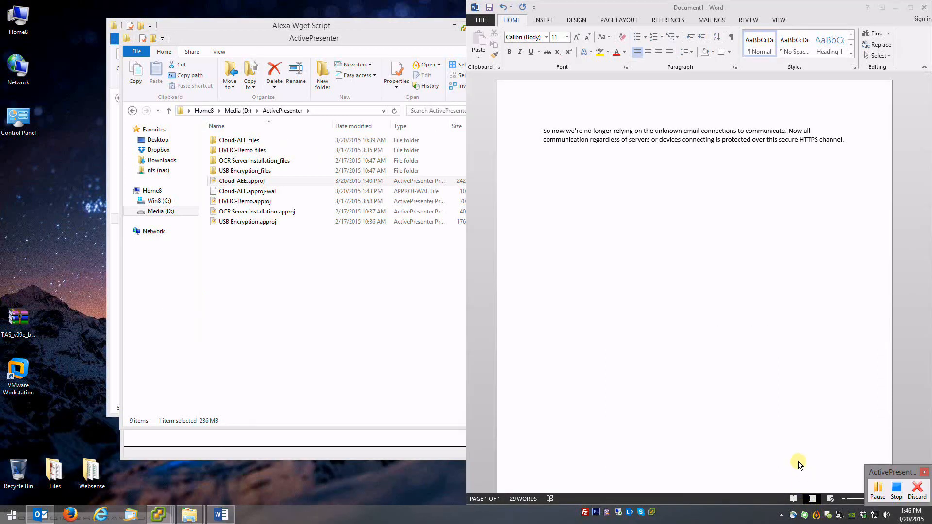